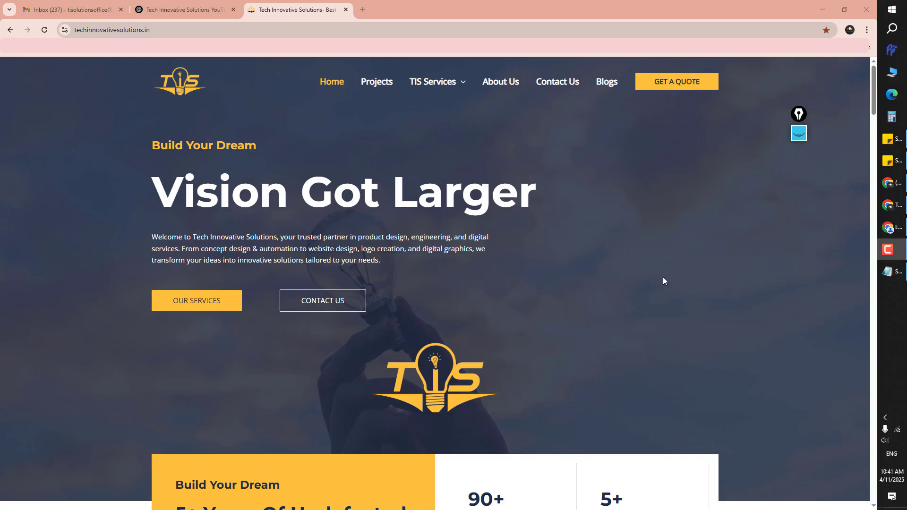
# Search the web for hostinger in a new browser tab and open the Hostinger website from the results
pyautogui.click(364, 8)
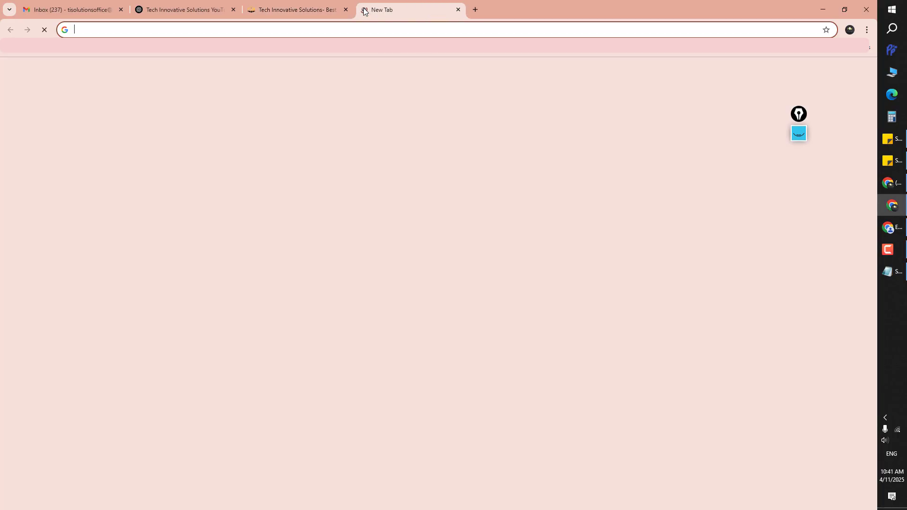
pyautogui.write('hostinger')
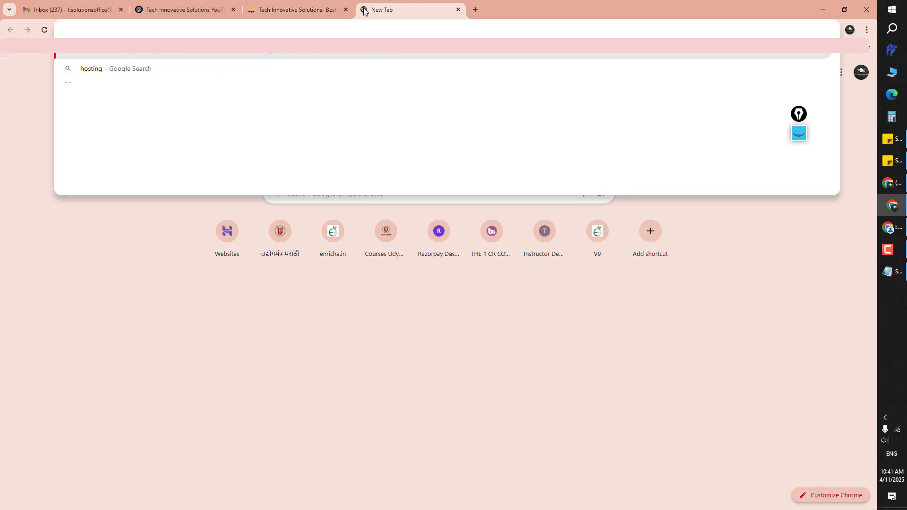
pyautogui.press('Return')
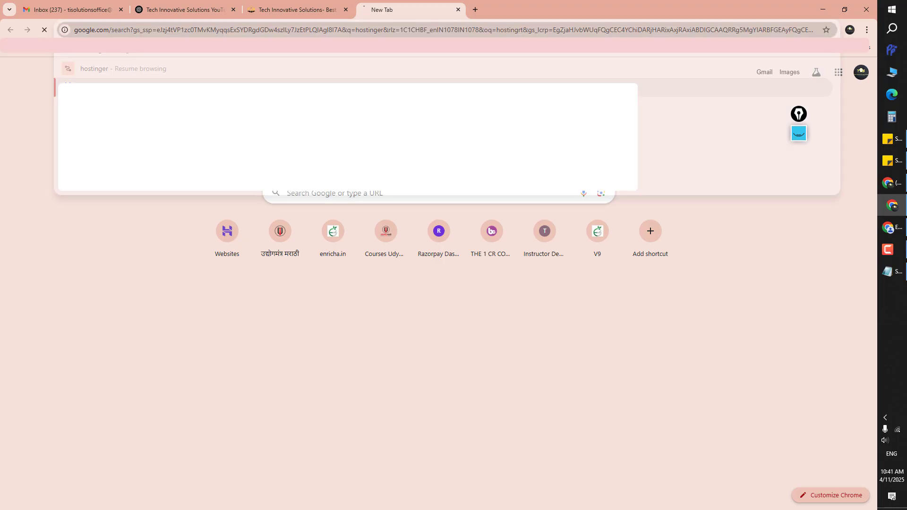
pyautogui.click(199, 181)
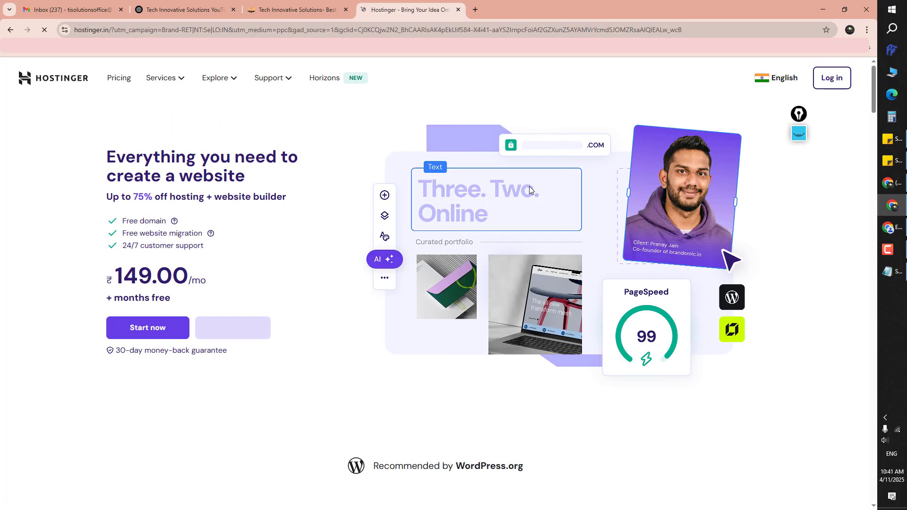
# Log in to Hostinger using the existing Google account
pyautogui.click(831, 78)
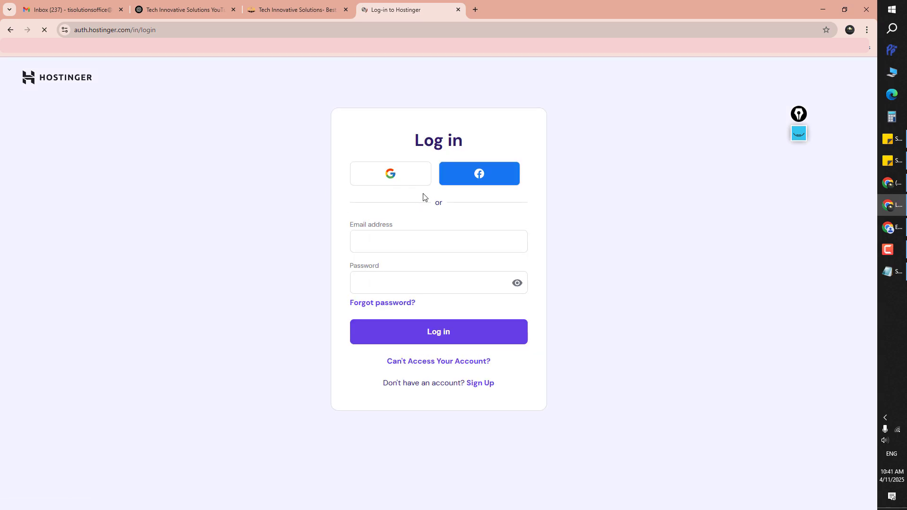
pyautogui.click(390, 176)
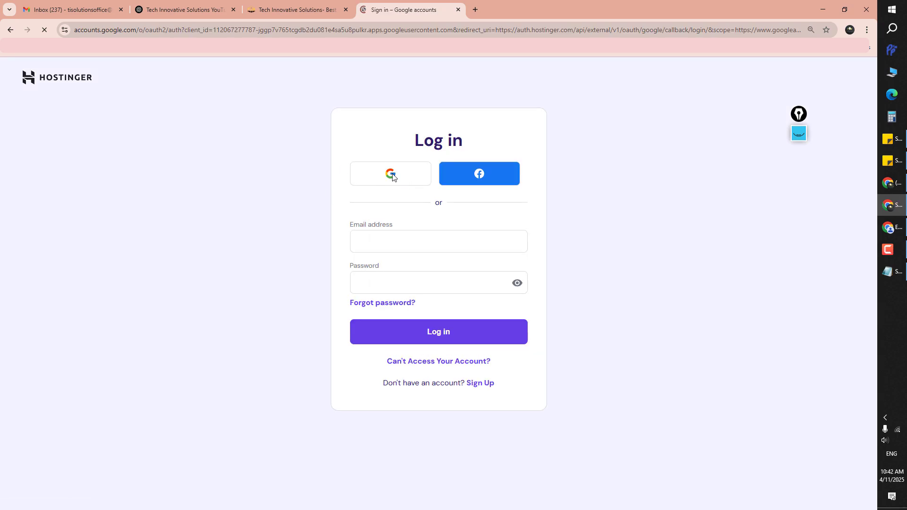
pyautogui.click(523, 232)
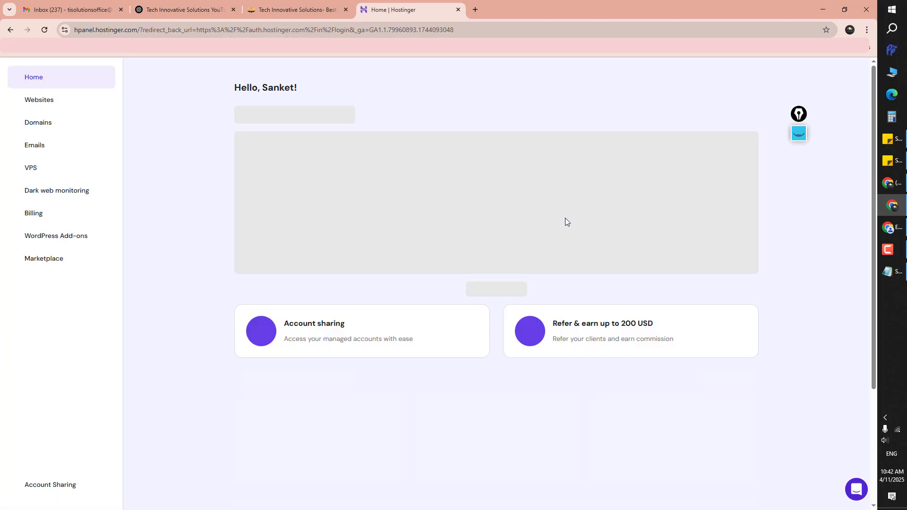
pyautogui.scroll(-4, 495, 215)
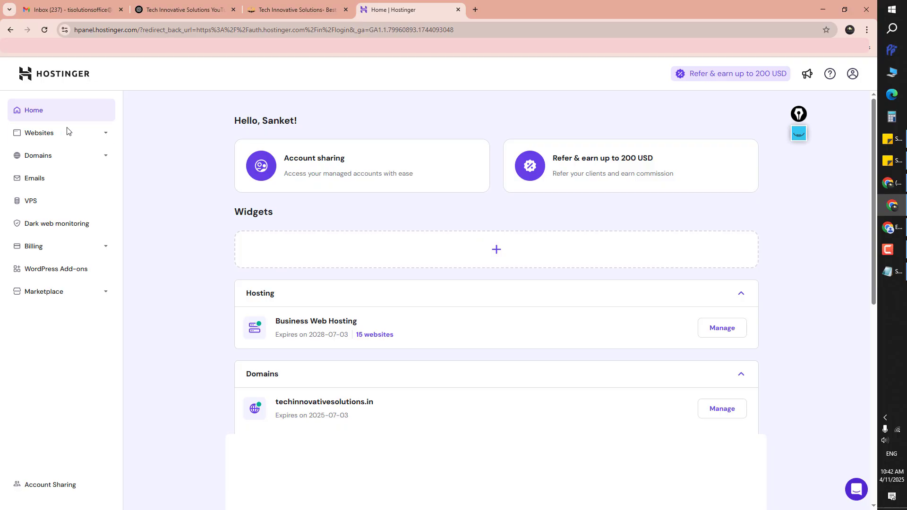
pyautogui.moveTo(236, 118); pyautogui.dragTo(298, 121)
pyautogui.click(330, 127)
# Start adding a new WordPress website under the Business Web Hosting plan from the websites list
pyautogui.click(38, 139)
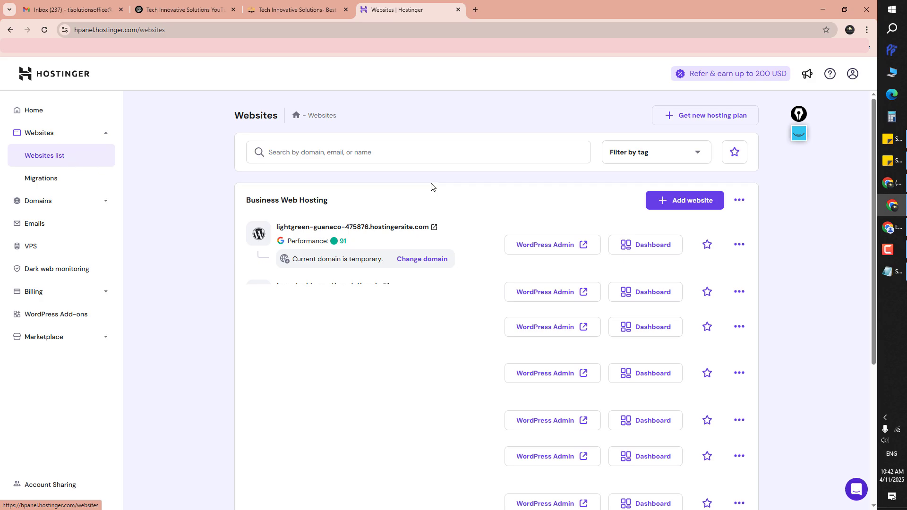
pyautogui.click(690, 202)
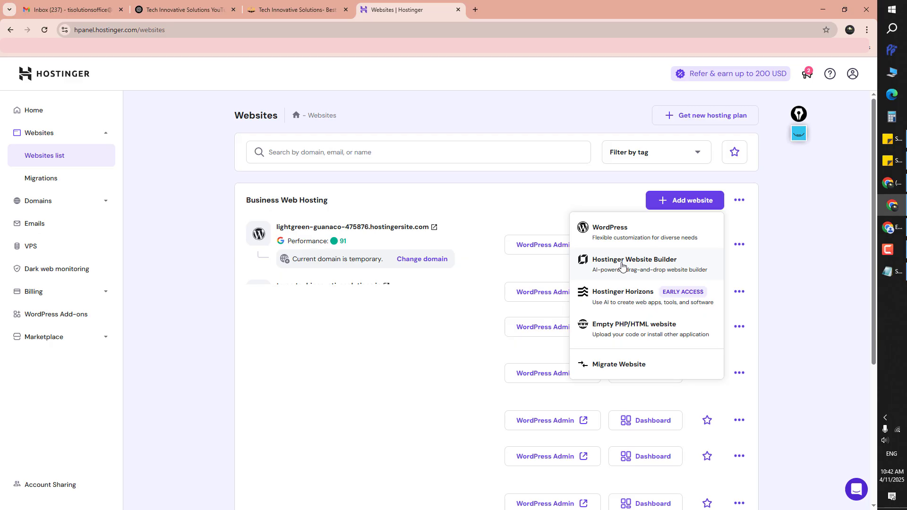
pyautogui.click(614, 230)
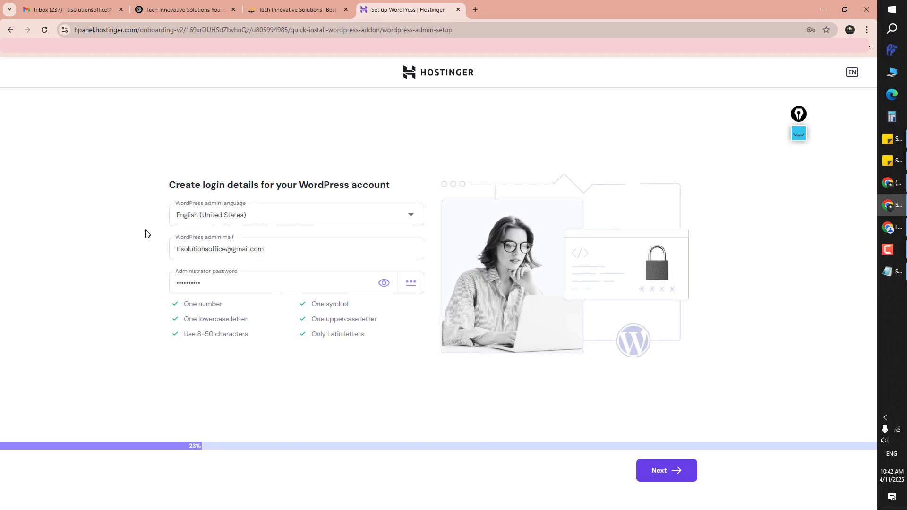
# Look through the available WordPress admin languages and check the admin e-mail field
pyautogui.moveTo(165, 195); pyautogui.dragTo(429, 186)
pyautogui.click(429, 186)
pyautogui.click(205, 214)
pyautogui.scroll(-3, 199, 291)
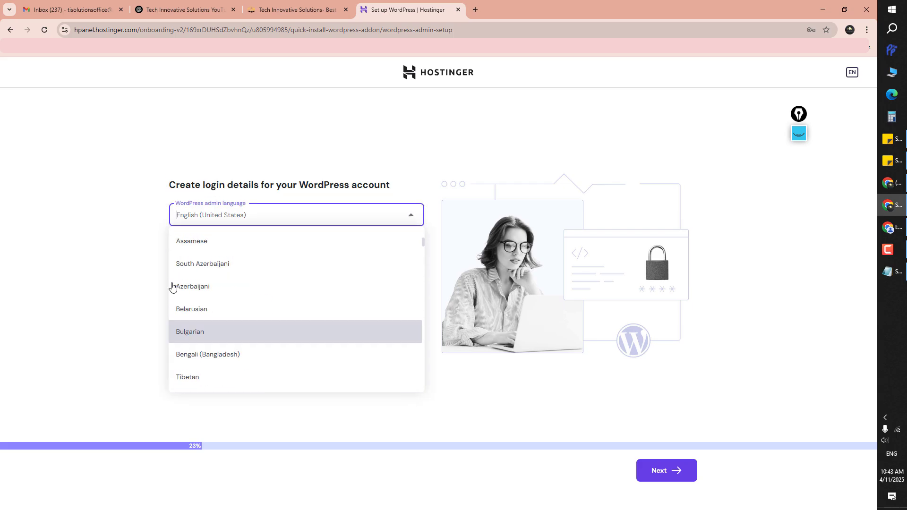
pyautogui.click(151, 237)
pyautogui.click(266, 253)
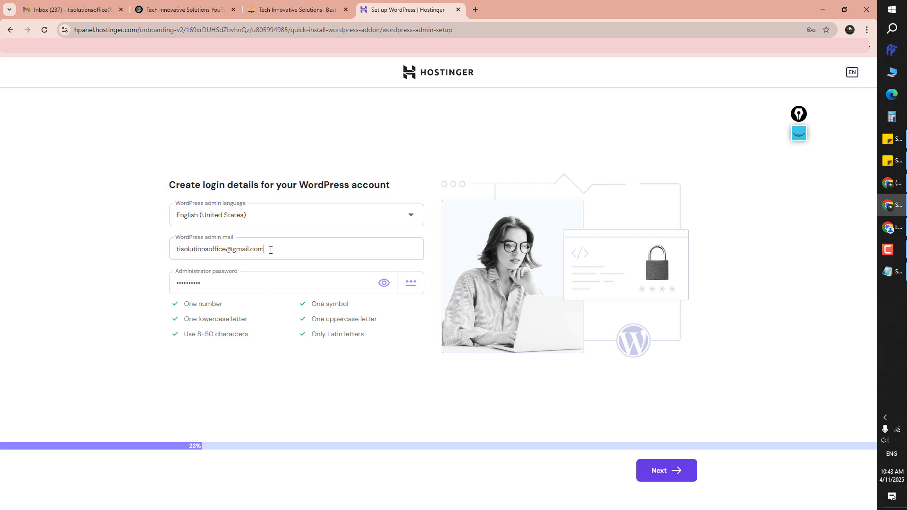
pyautogui.moveTo(266, 253); pyautogui.dragTo(161, 257)
pyautogui.click(151, 262)
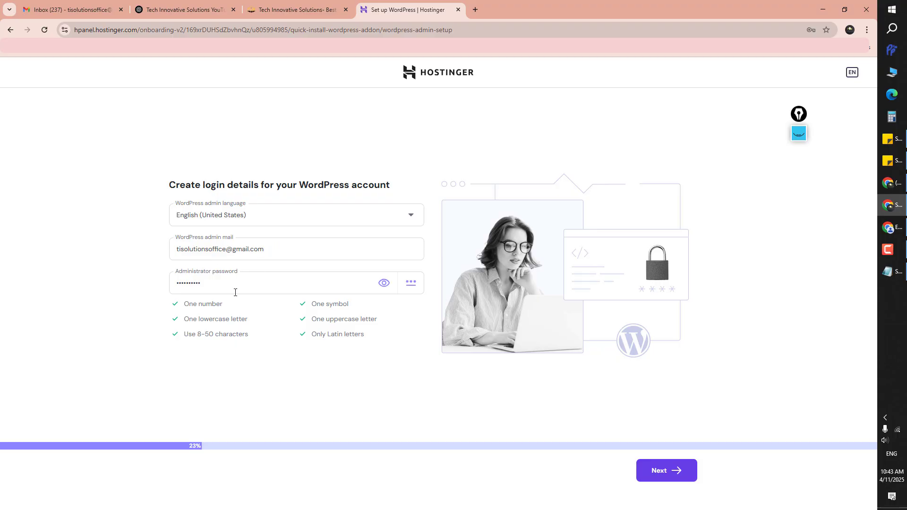
# Replace the WordPress administrator password, continue to the build type selection and dismiss the browser's offer to save the password
pyautogui.moveTo(235, 293); pyautogui.dragTo(175, 284)
pyautogui.press('BackSpace')
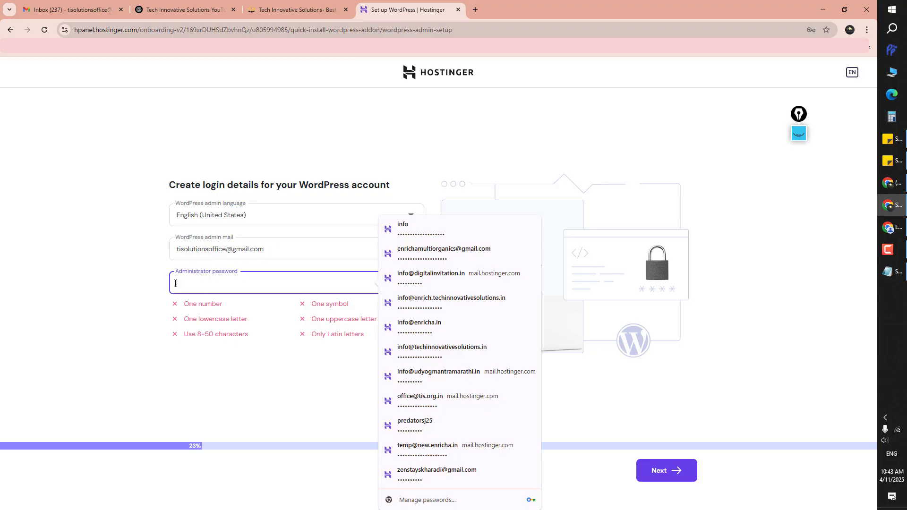
pyautogui.write('••••')
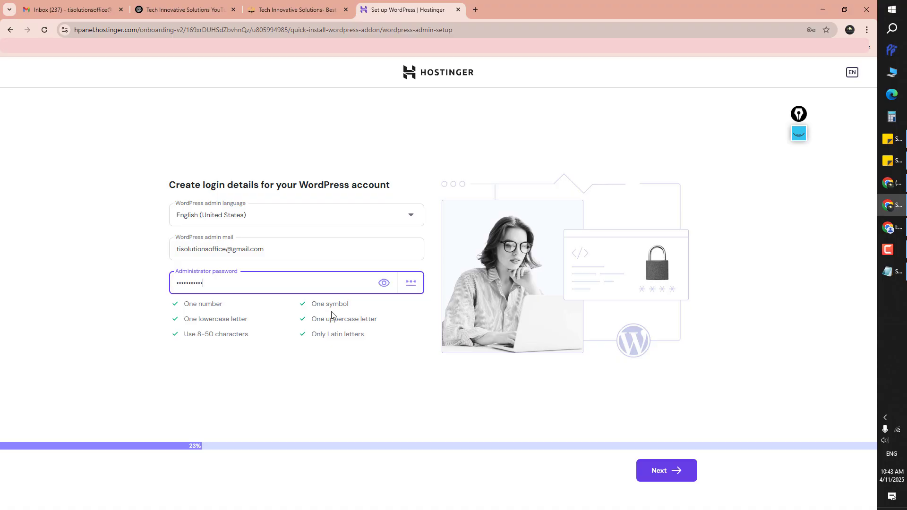
pyautogui.click(644, 467)
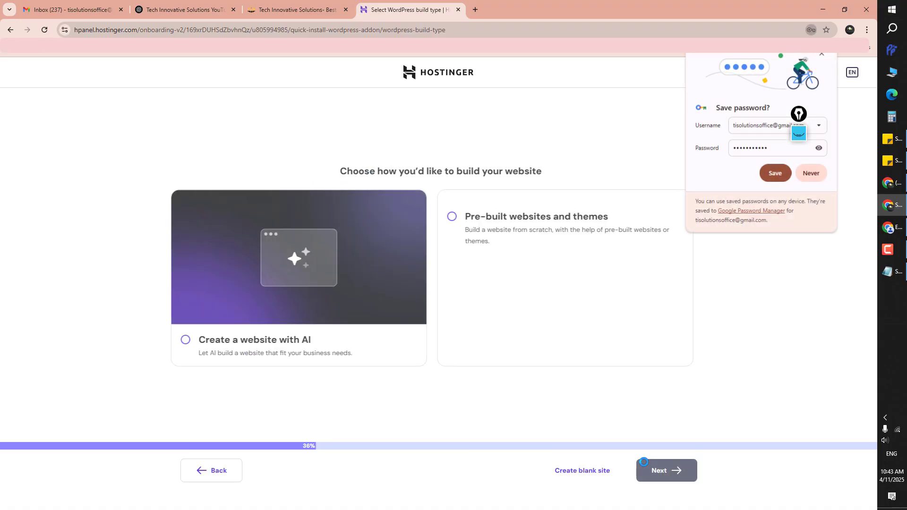
pyautogui.click(822, 55)
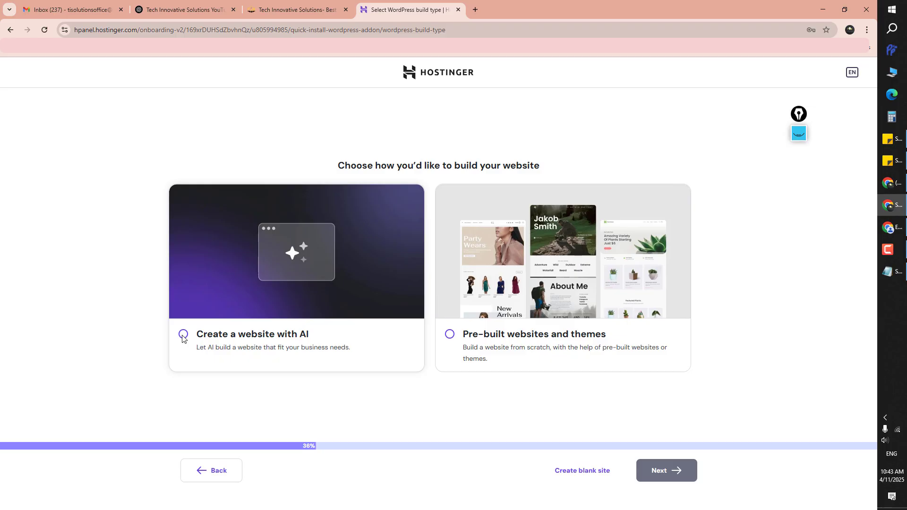
# Choose pre-built websites and themes as the build method and browse the full template gallery
pyautogui.click(184, 335)
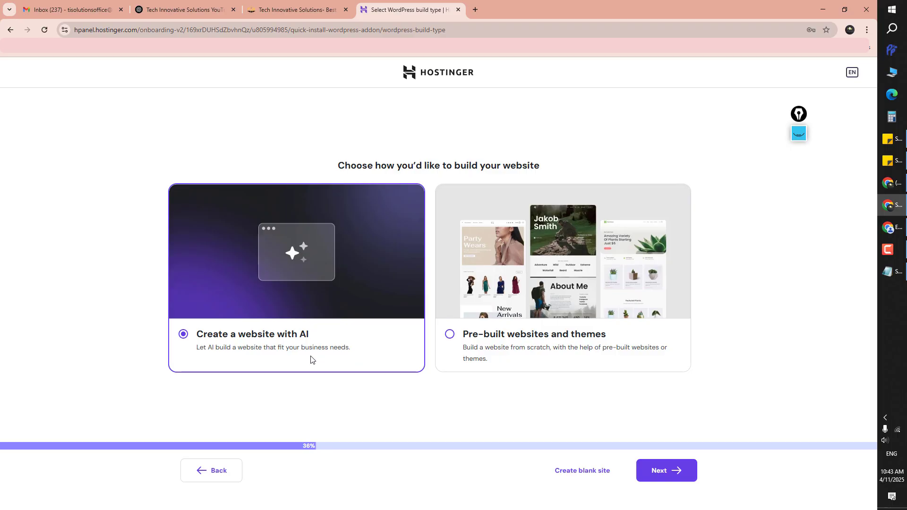
pyautogui.click(468, 346)
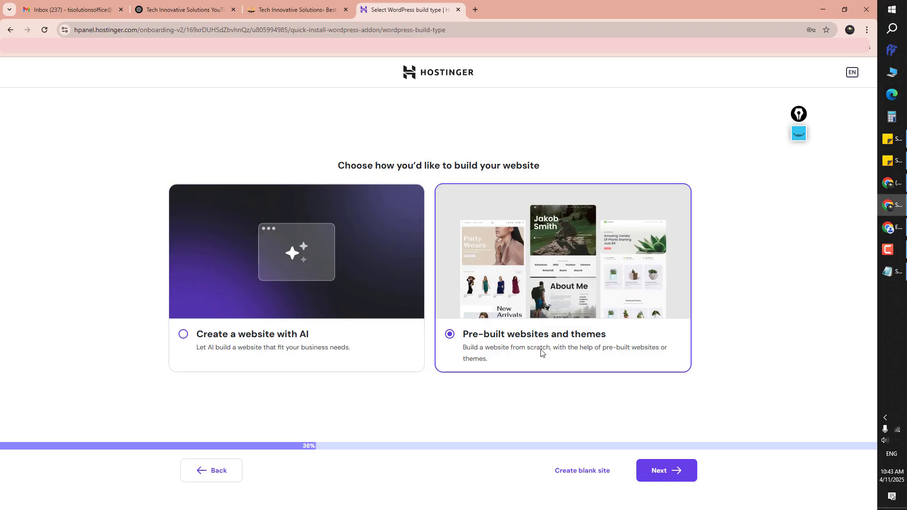
pyautogui.click(665, 471)
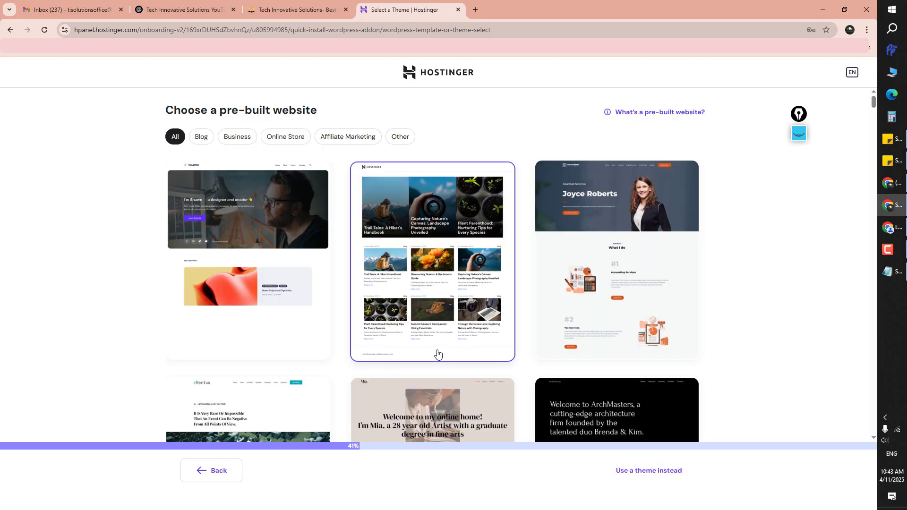
pyautogui.scroll(-20, 439, 354)
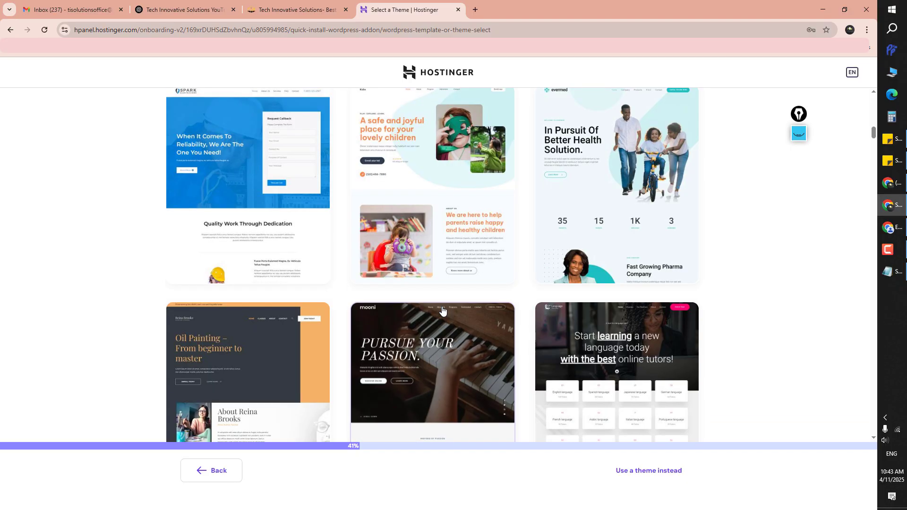
pyautogui.scroll(-20, 447, 310)
pyautogui.scroll(19, 462, 316)
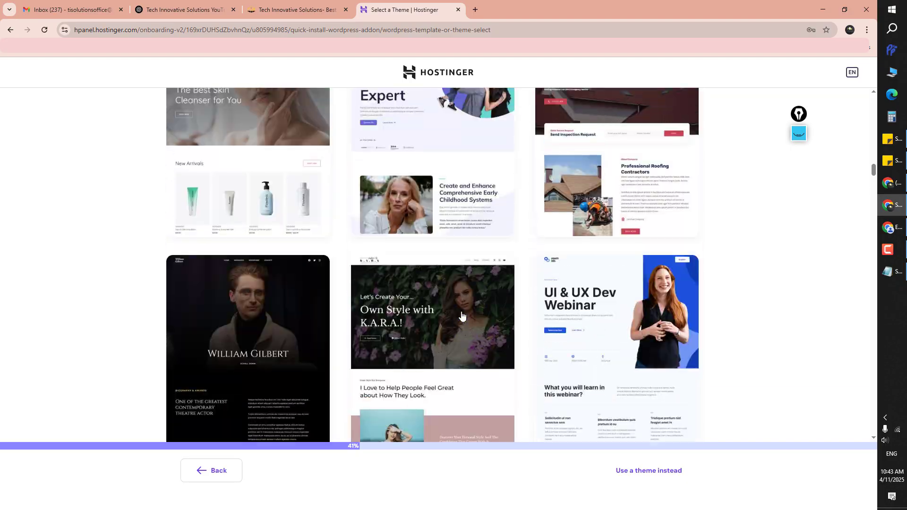
pyautogui.scroll(15, 462, 316)
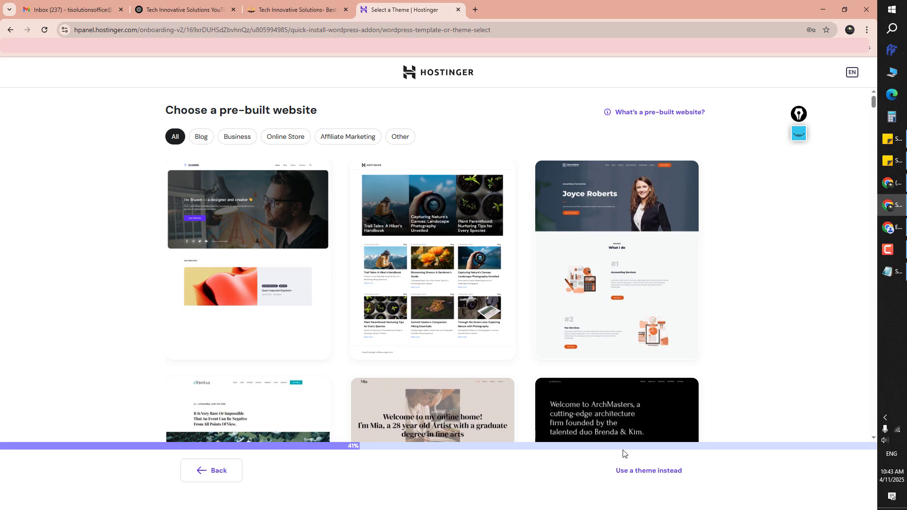
# Browse the pre-built templates in the Blog, Business, Online Store, Affiliate Marketing and Other categories
pyautogui.click(202, 137)
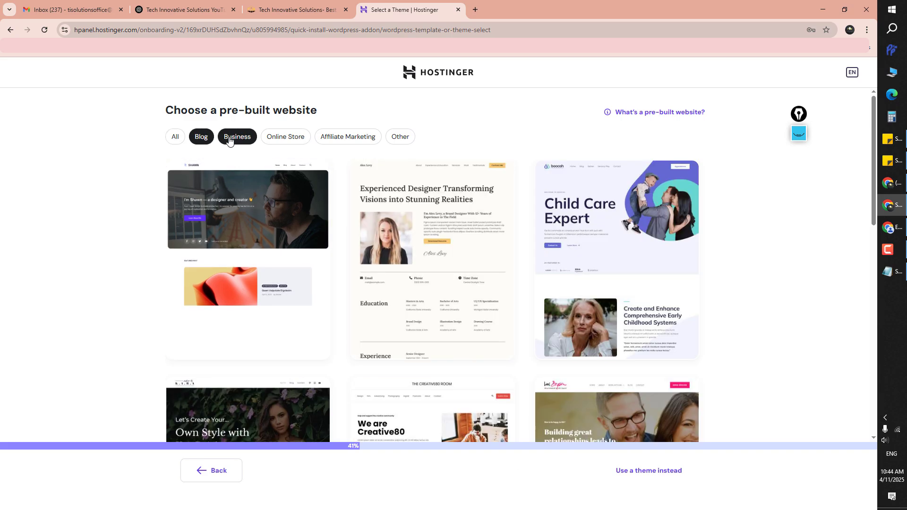
pyautogui.click(237, 137)
pyautogui.click(286, 137)
pyautogui.click(348, 136)
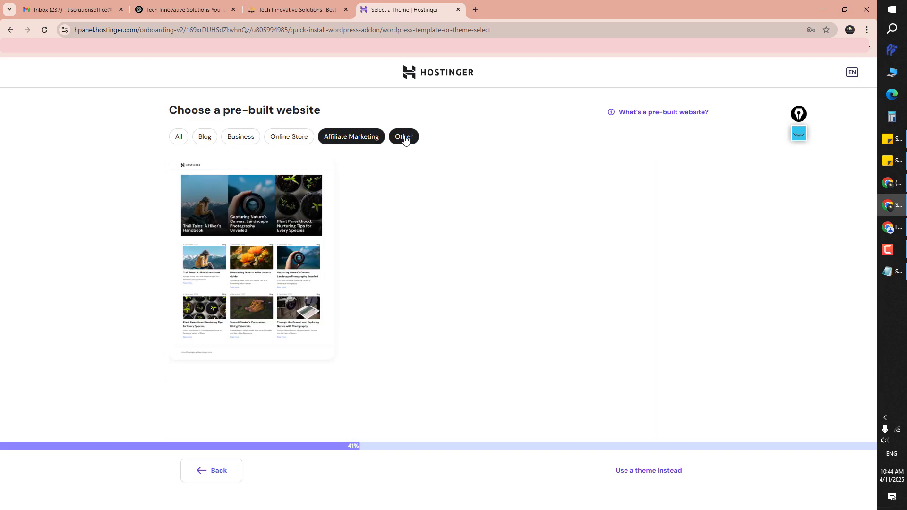
pyautogui.click(405, 137)
pyautogui.scroll(-12, 512, 322)
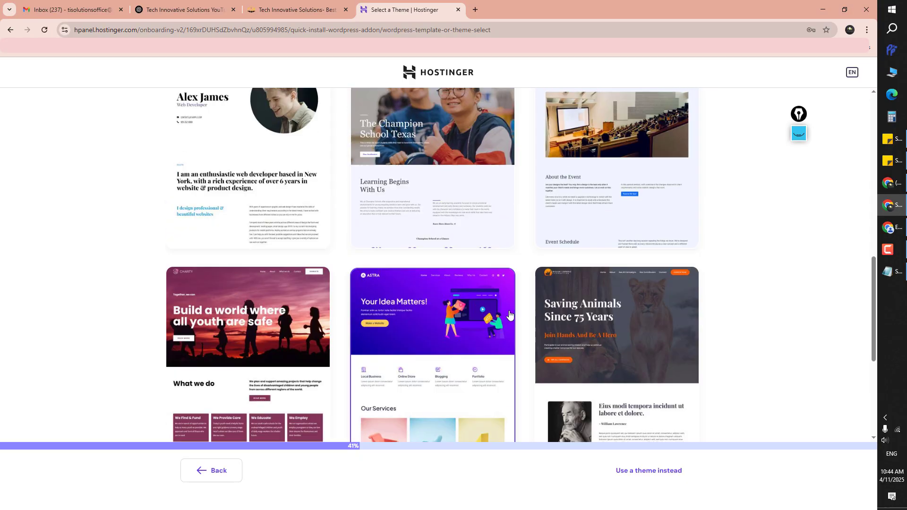
pyautogui.scroll(10, 510, 315)
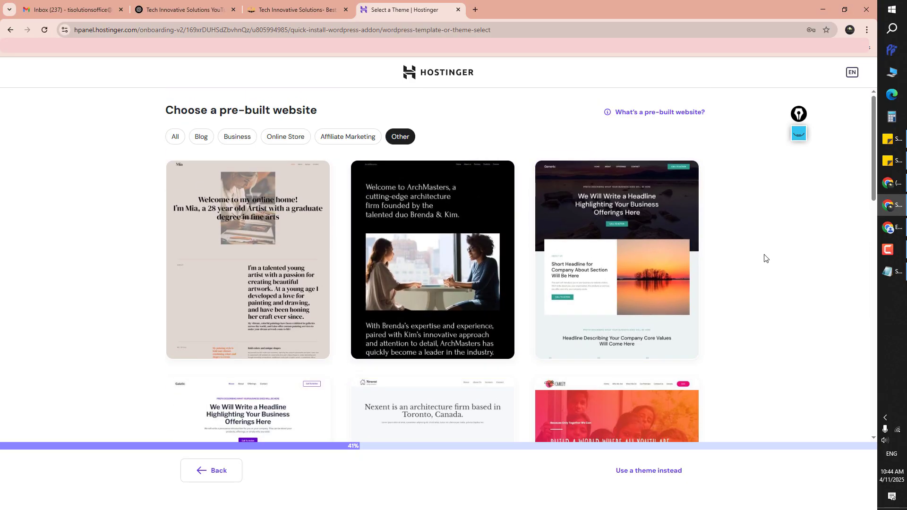
pyautogui.scroll(-14, 714, 281)
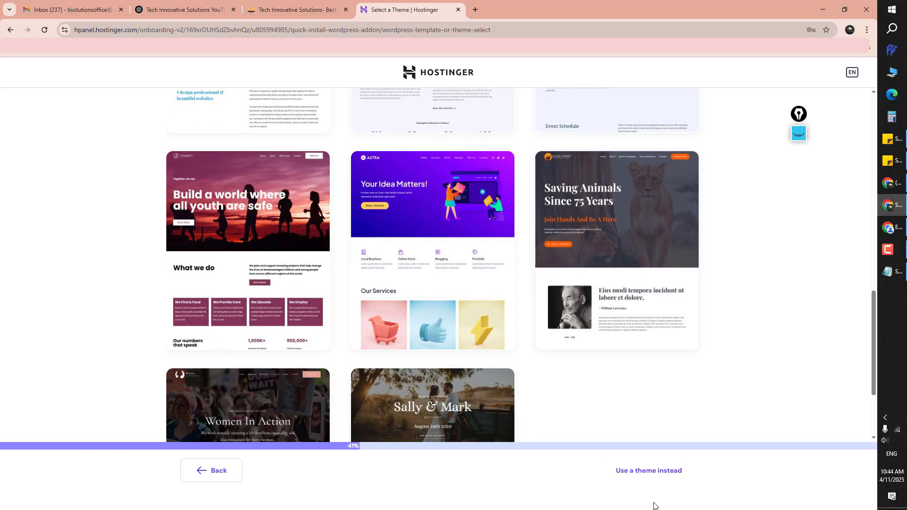
# View the starter themes offered instead of a template, cancel the theme choice and return to the build method selection
pyautogui.click(640, 472)
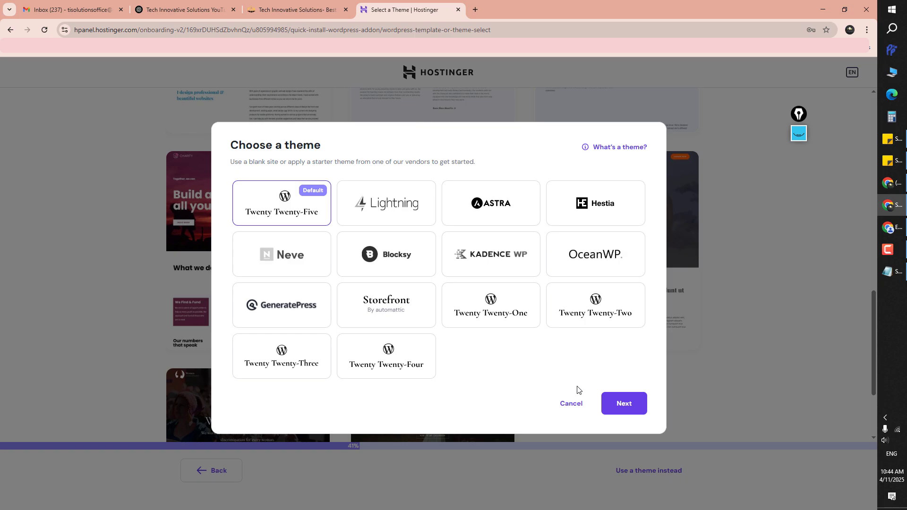
pyautogui.click(562, 406)
pyautogui.scroll(-3, 618, 371)
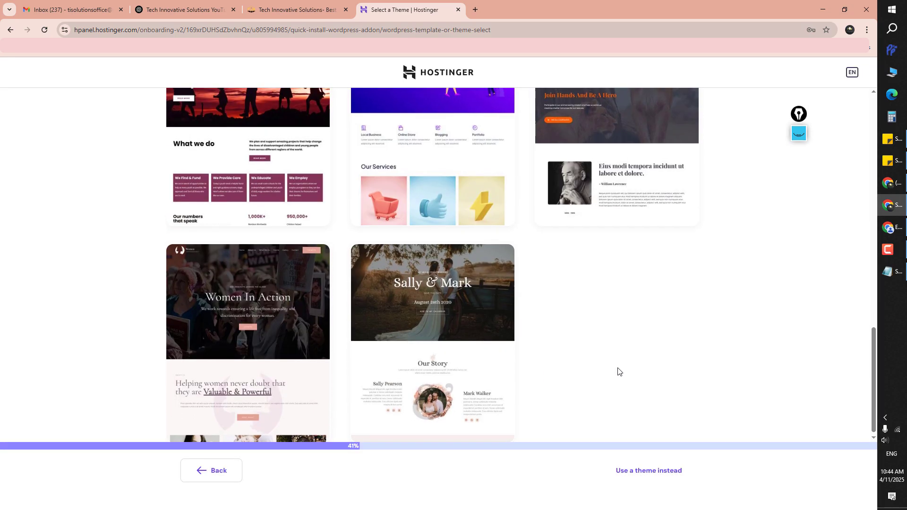
pyautogui.scroll(15, 618, 369)
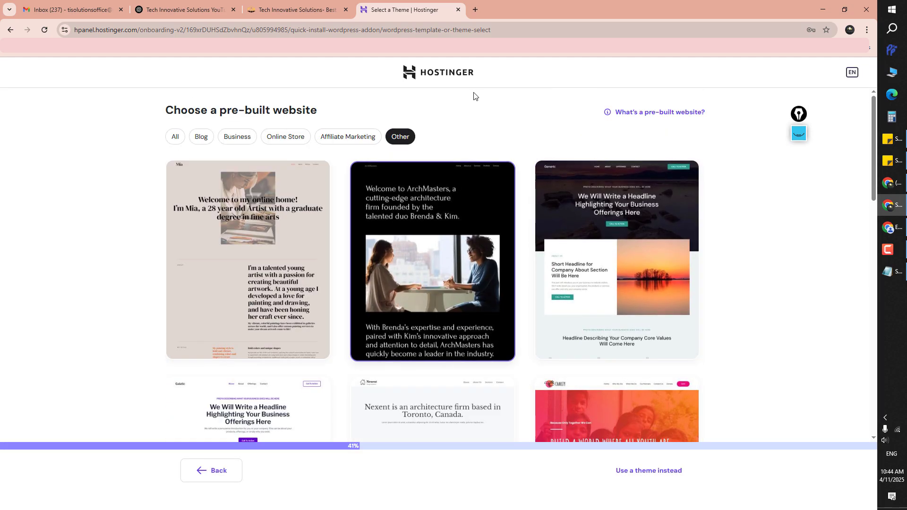
pyautogui.click(231, 476)
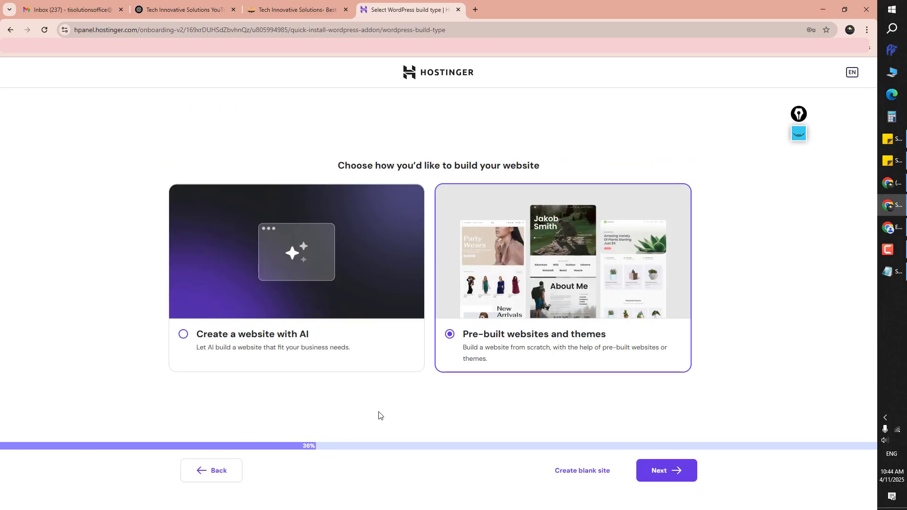
# Choose to create a blank site as the build method and continue to the domain selection
pyautogui.click(579, 475)
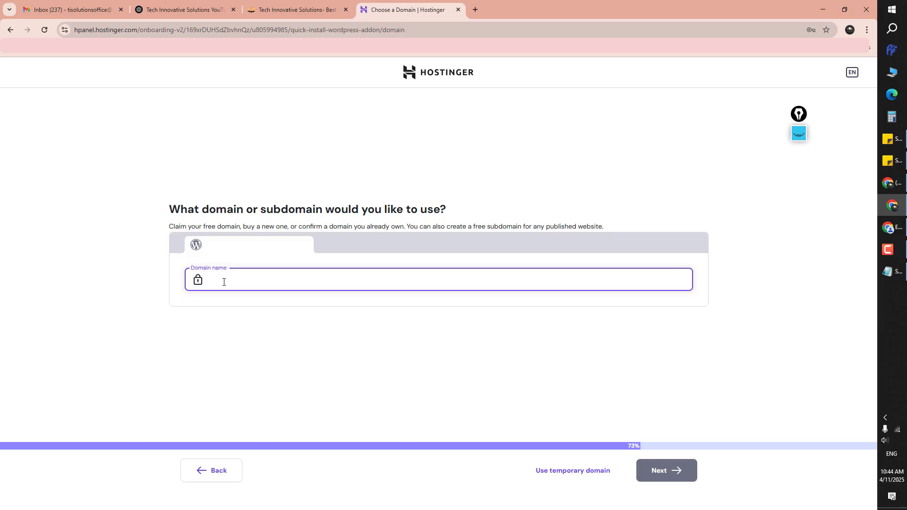
pyautogui.write('o')
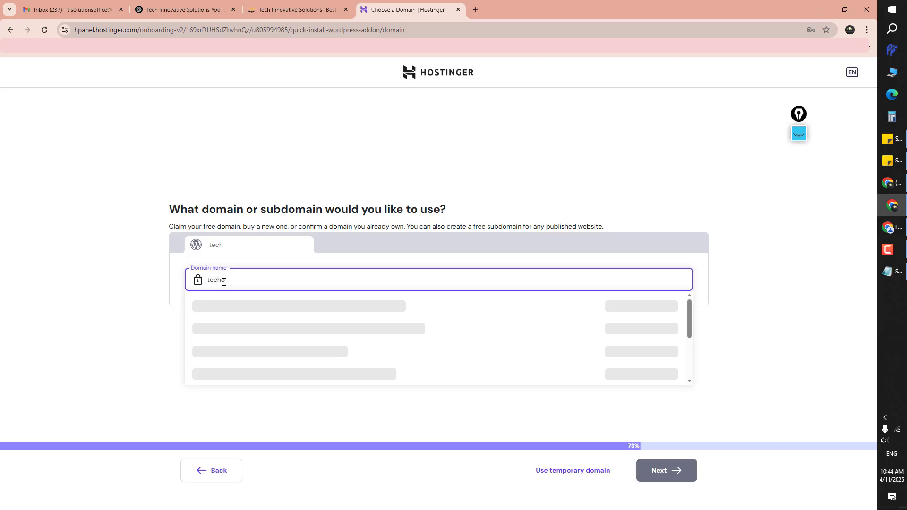
pyautogui.press('BackSpace')
pyautogui.write('innovative.c')
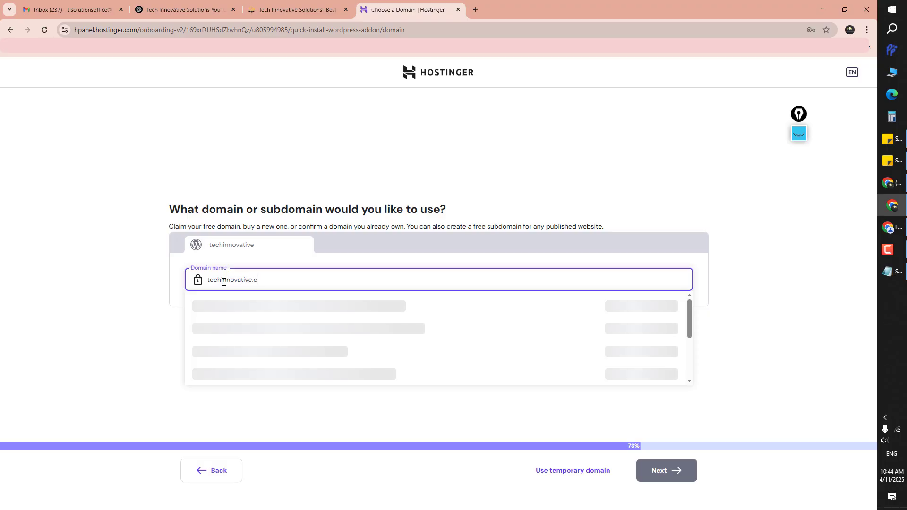
pyautogui.write('om')
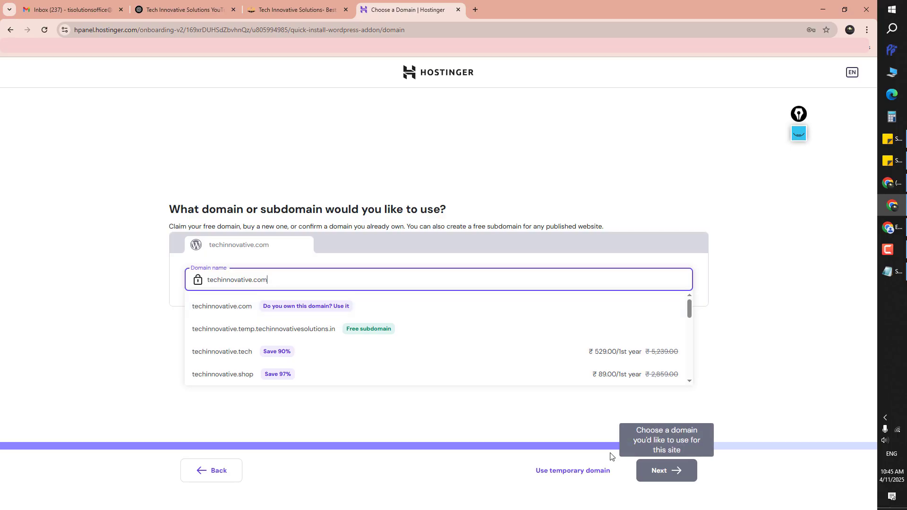
pyautogui.moveTo(300, 274); pyautogui.dragTo(185, 289)
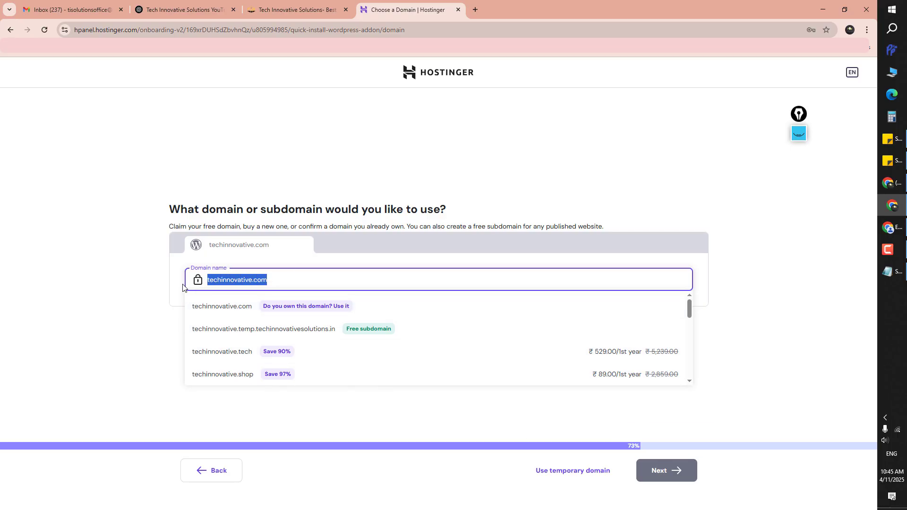
pyautogui.press('BackSpace')
pyautogui.click(156, 292)
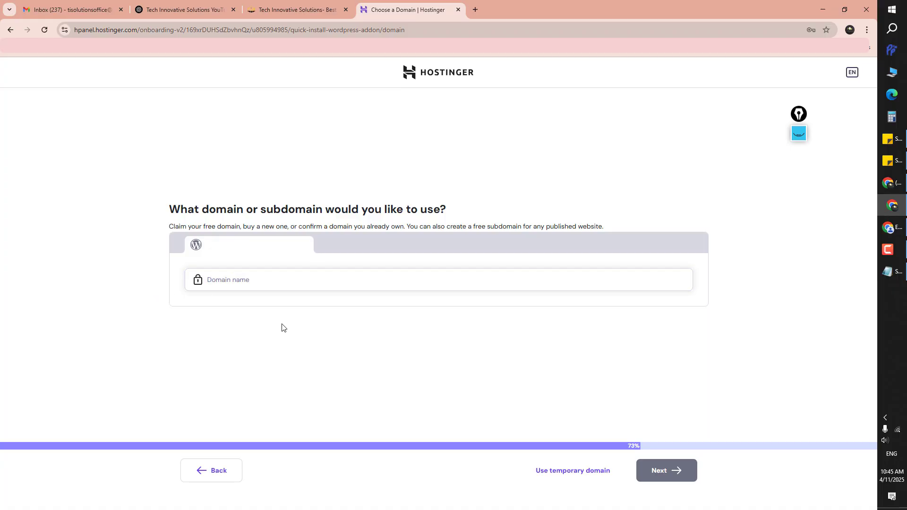
# Use a temporary domain for the new website and start the WordPress installation
pyautogui.click(553, 473)
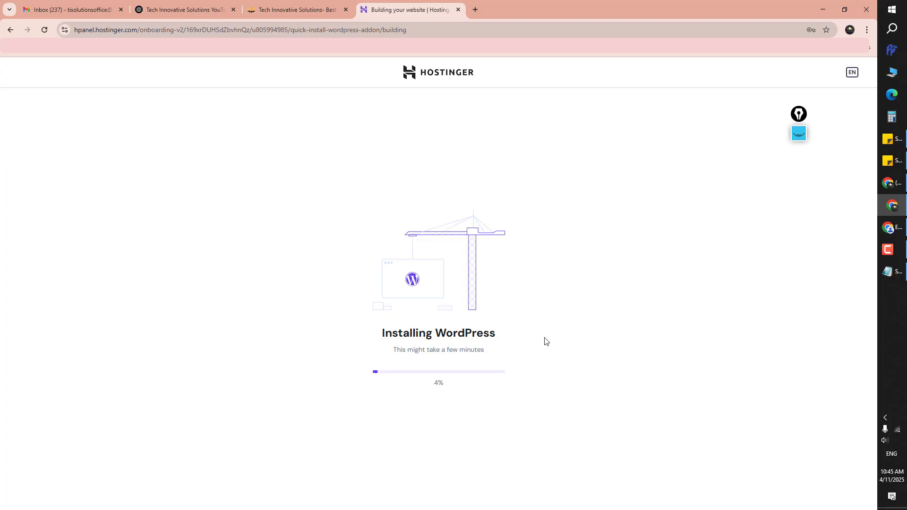
pyautogui.moveTo(374, 345); pyautogui.dragTo(523, 358)
pyautogui.click(524, 358)
pyautogui.click(206, 19)
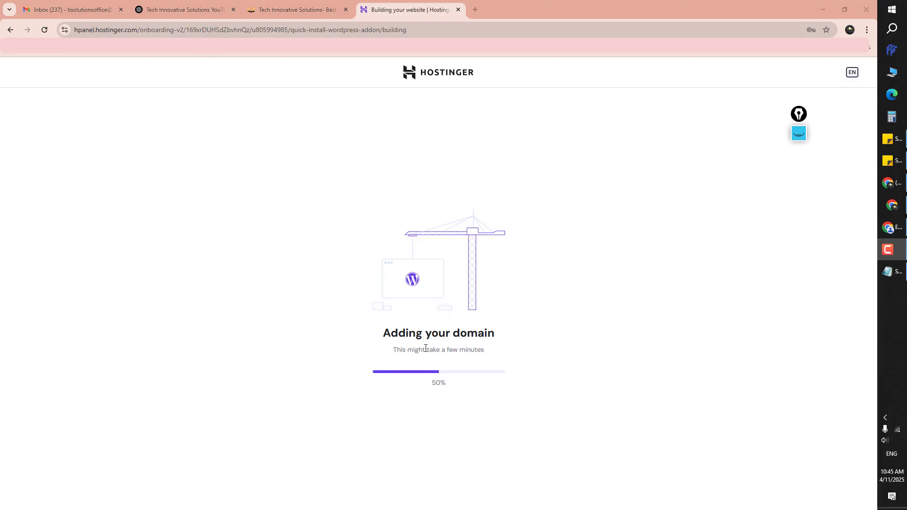
pyautogui.moveTo(376, 332); pyautogui.dragTo(519, 366)
pyautogui.click(441, 384)
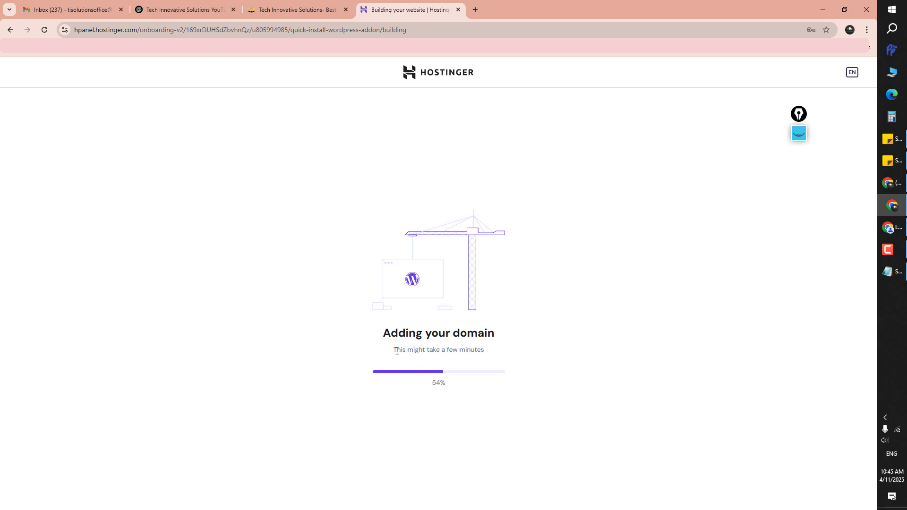
pyautogui.moveTo(393, 351); pyautogui.dragTo(503, 353)
pyautogui.click(502, 353)
pyautogui.moveTo(422, 387); pyautogui.dragTo(466, 387)
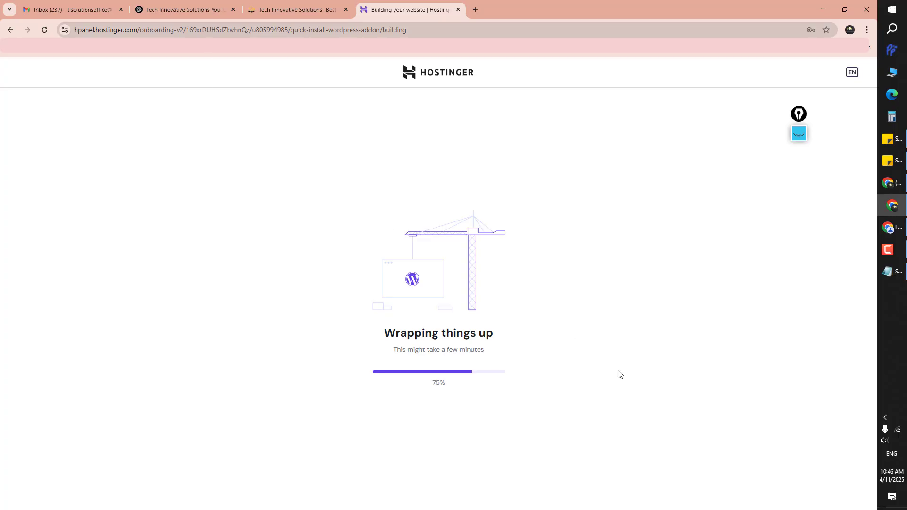
pyautogui.moveTo(377, 337); pyautogui.dragTo(528, 354)
pyautogui.click(527, 354)
# Switch to the WordPress installation notes in Notepad and review steps 1 to 3, from logging in to adding a website
pyautogui.click(899, 278)
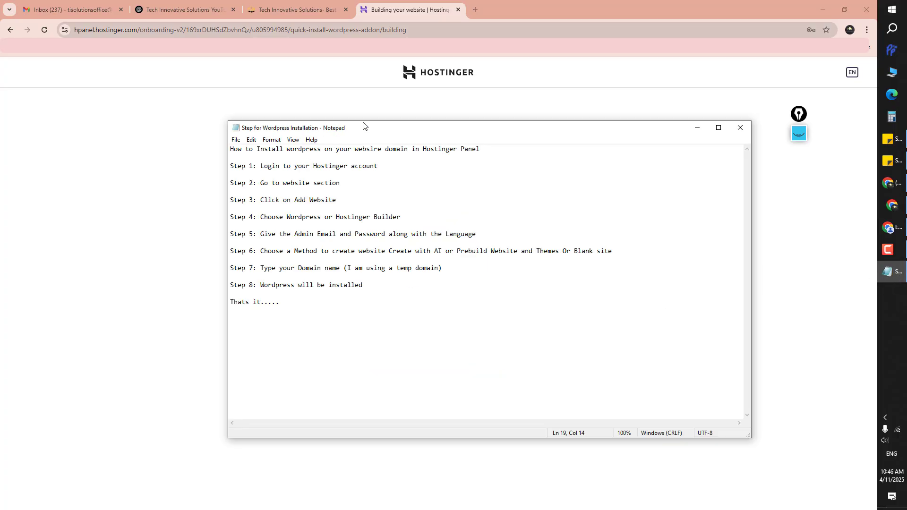
pyautogui.moveTo(363, 125); pyautogui.dragTo(354, 115)
pyautogui.moveTo(257, 158); pyautogui.dragTo(370, 157)
pyautogui.click(399, 157)
pyautogui.moveTo(250, 174); pyautogui.dragTo(342, 174)
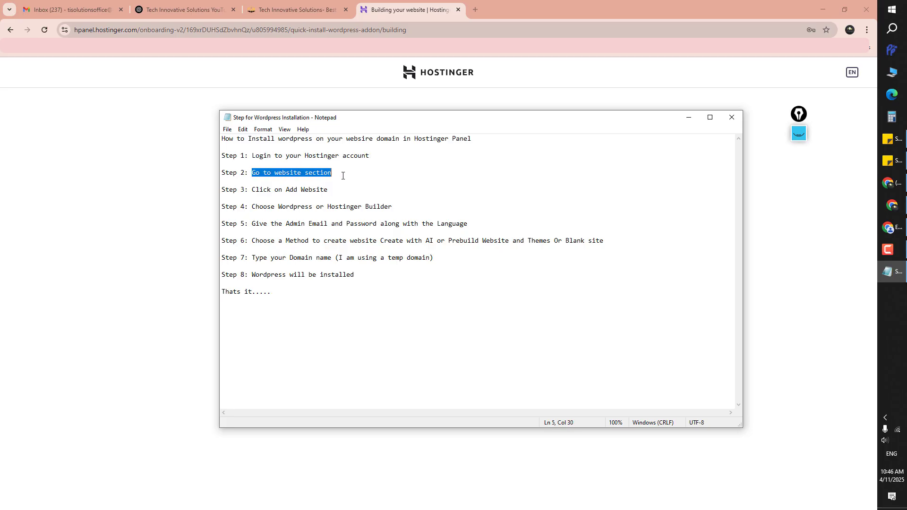
pyautogui.click(342, 174)
pyautogui.moveTo(251, 189); pyautogui.dragTo(350, 190)
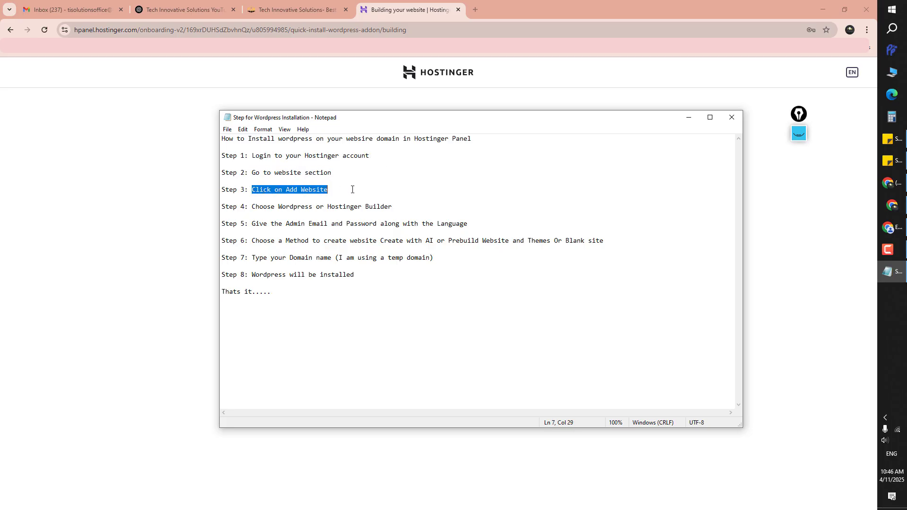
pyautogui.click(352, 189)
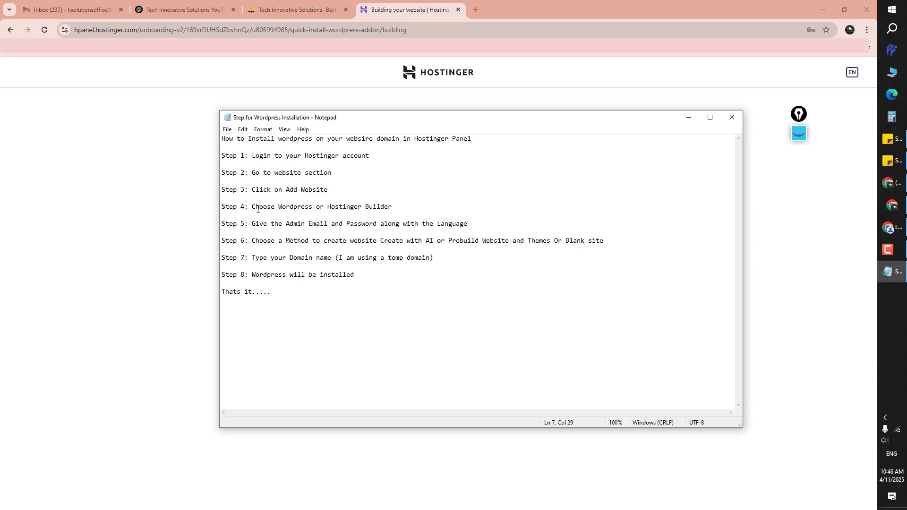
# Review steps 4 and 5 of the notes on builder choice and admin details, and check the site page behind the window
pyautogui.moveTo(259, 208); pyautogui.dragTo(406, 207)
pyautogui.click(406, 207)
pyautogui.moveTo(274, 208); pyautogui.dragTo(407, 207)
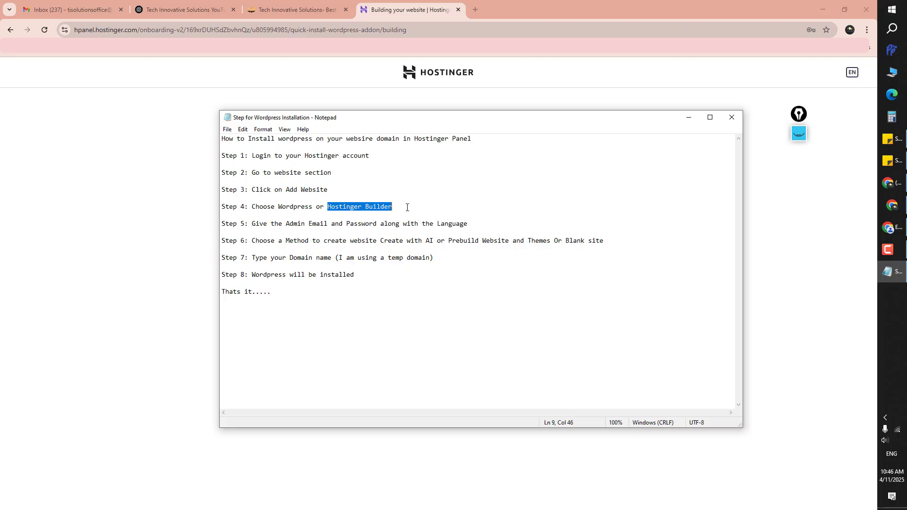
pyautogui.click(408, 207)
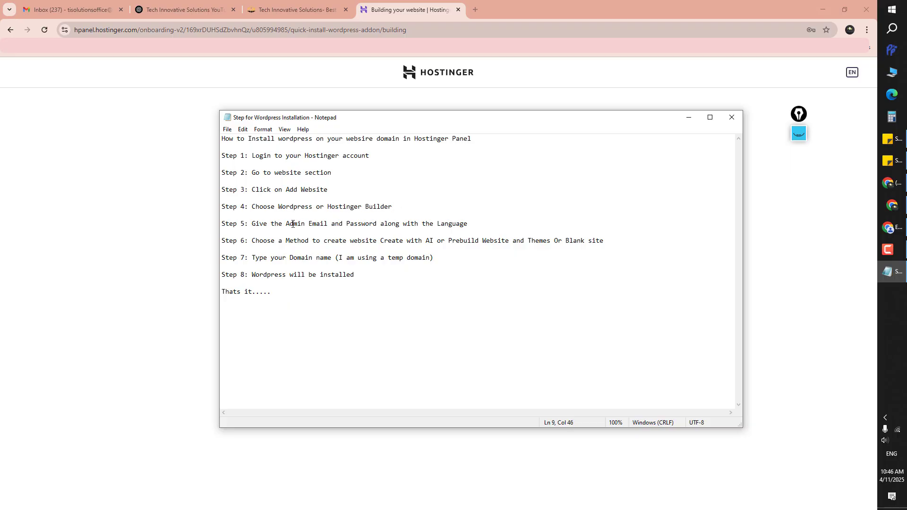
pyautogui.moveTo(286, 224); pyautogui.dragTo(369, 226)
pyautogui.moveTo(442, 228); pyautogui.dragTo(488, 225)
pyautogui.click(491, 225)
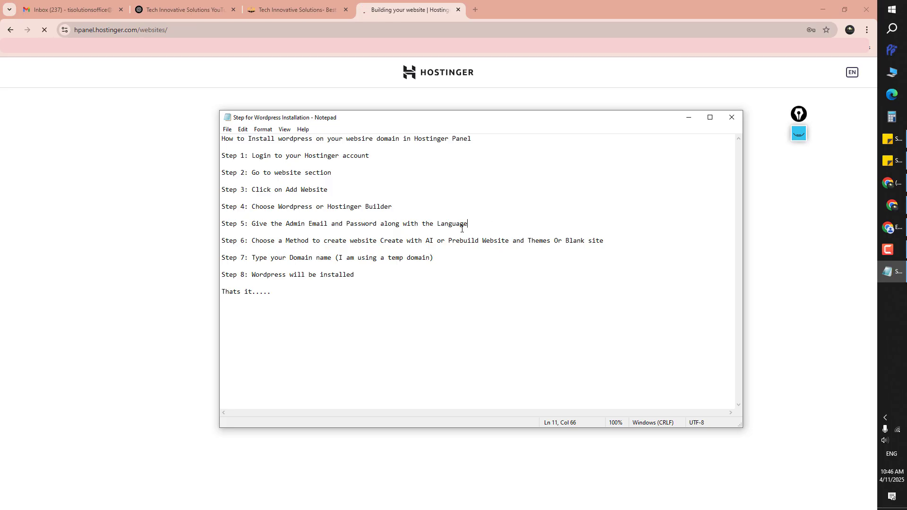
pyautogui.moveTo(509, 119); pyautogui.dragTo(440, 396)
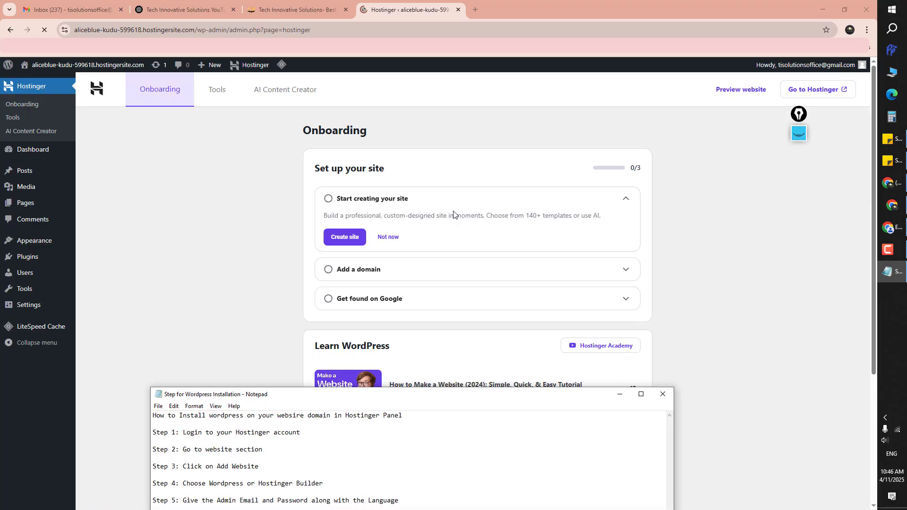
pyautogui.moveTo(411, 402); pyautogui.dragTo(461, 118)
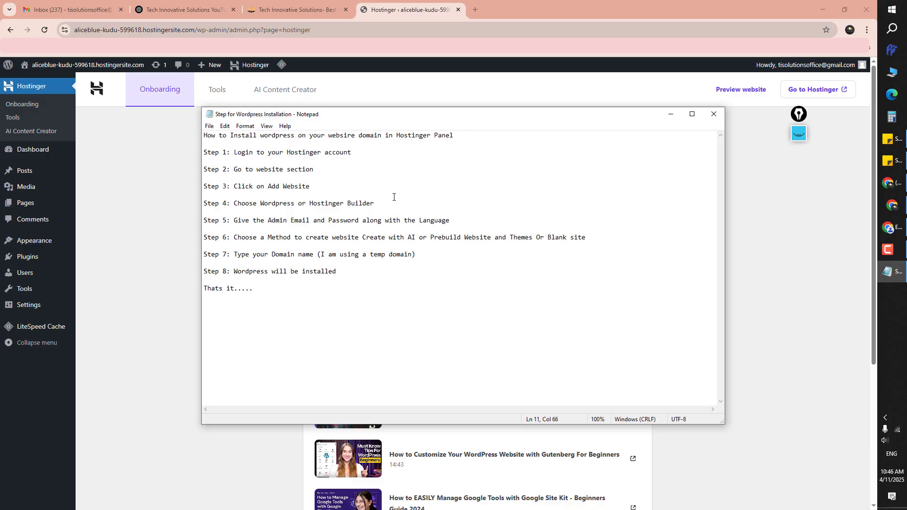
# Review step 6 of the notes on the build methods: AI, prebuilt website and themes, or blank site
pyautogui.moveTo(233, 240); pyautogui.dragTo(486, 242)
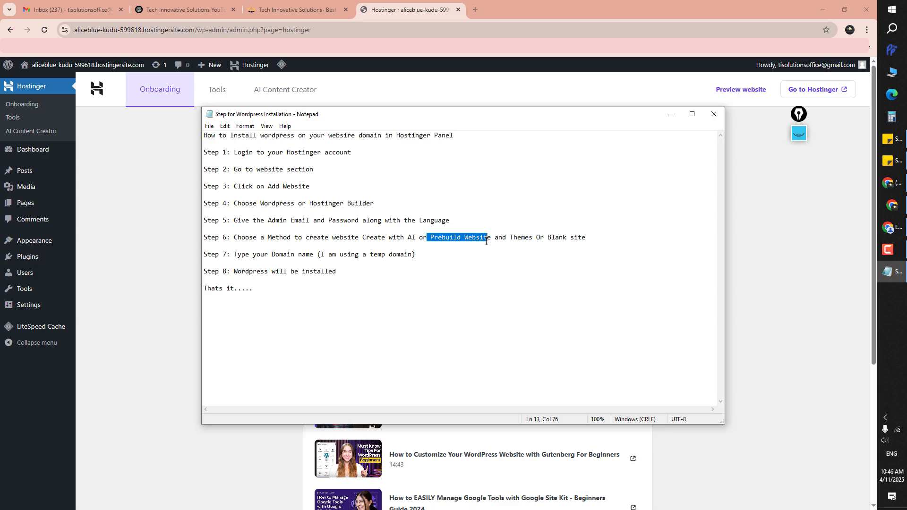
pyautogui.moveTo(545, 238); pyautogui.dragTo(591, 239)
pyautogui.click(596, 259)
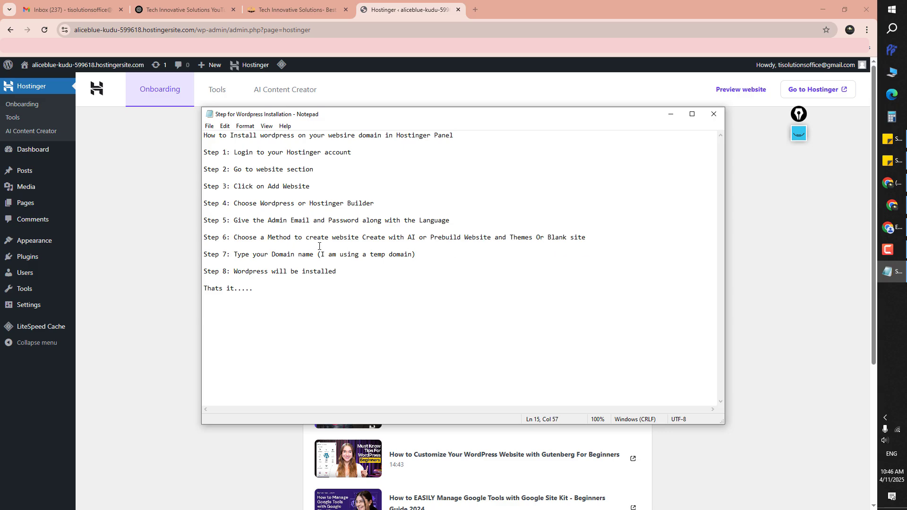
pyautogui.moveTo(362, 237); pyautogui.dragTo(418, 239)
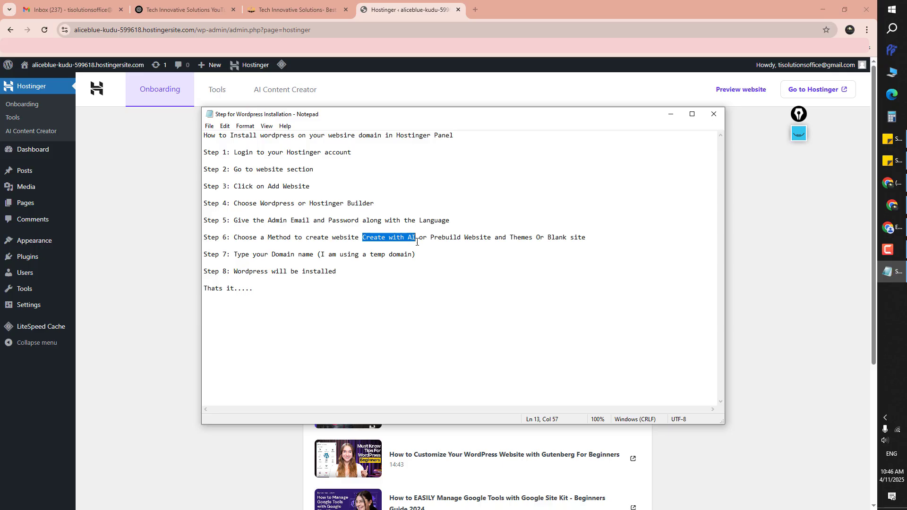
pyautogui.click(385, 242)
pyautogui.moveTo(363, 238); pyautogui.dragTo(417, 237)
pyautogui.click(418, 241)
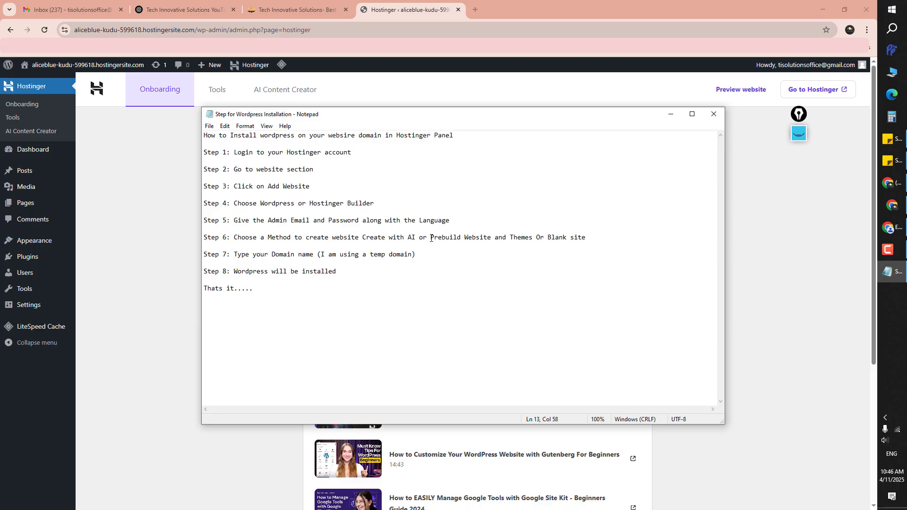
pyautogui.moveTo(432, 239); pyautogui.dragTo(512, 241)
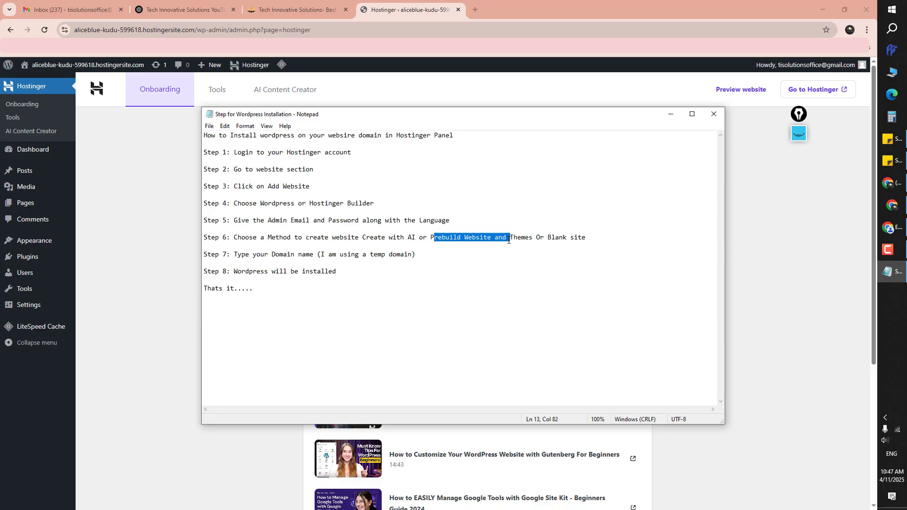
pyautogui.click(474, 244)
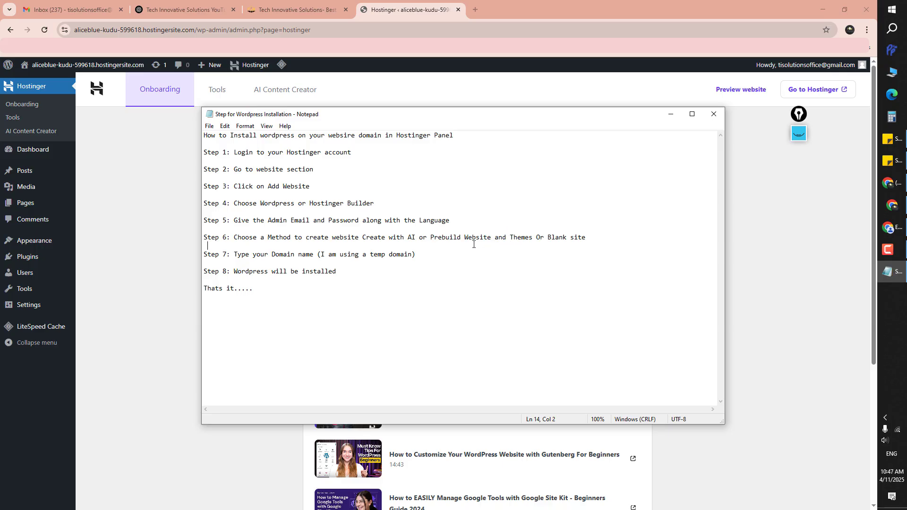
pyautogui.moveTo(430, 241); pyautogui.dragTo(507, 239)
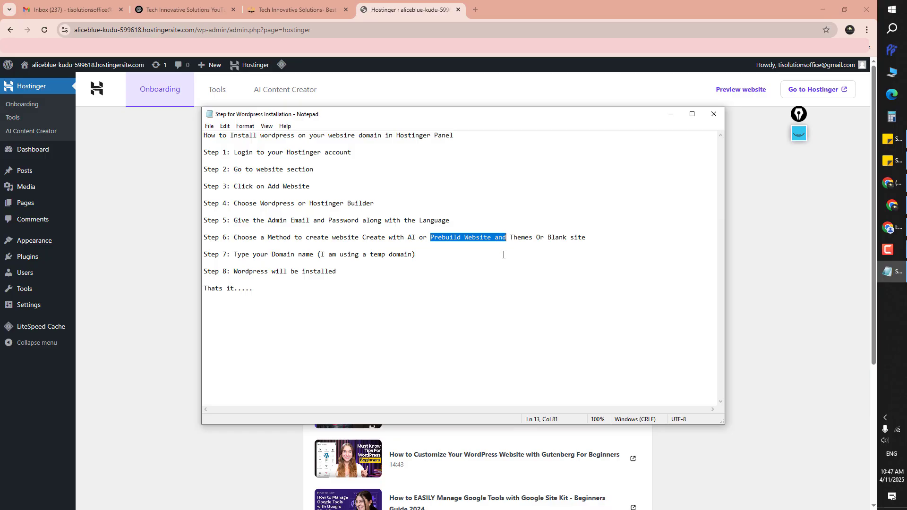
pyautogui.click(502, 255)
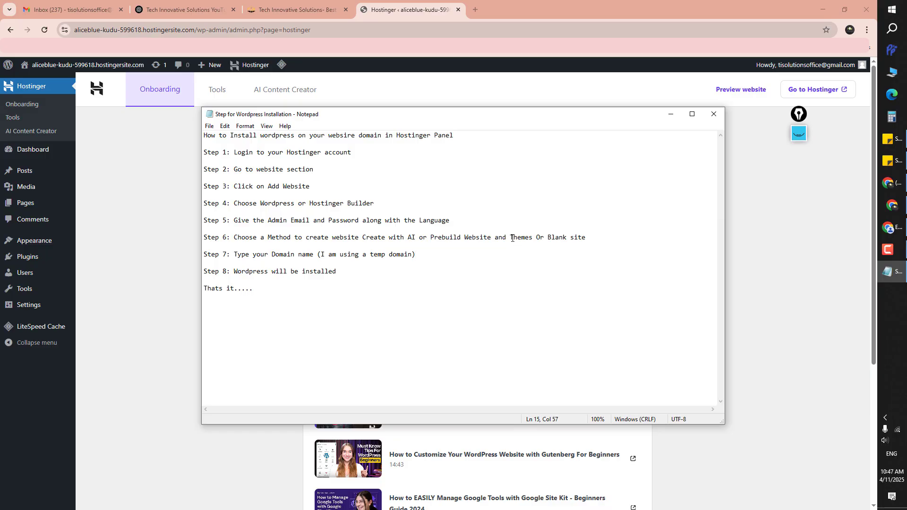
pyautogui.moveTo(511, 238); pyautogui.dragTo(588, 238)
pyautogui.click(530, 256)
pyautogui.click(525, 243)
pyautogui.click(555, 248)
pyautogui.click(588, 238)
pyautogui.moveTo(237, 240); pyautogui.dragTo(586, 238)
pyautogui.click(377, 274)
# Review steps 7 and 8 of the notes and compare the domain step with the temporary domain in the WordPress dashboard
pyautogui.moveTo(234, 255); pyautogui.dragTo(314, 255)
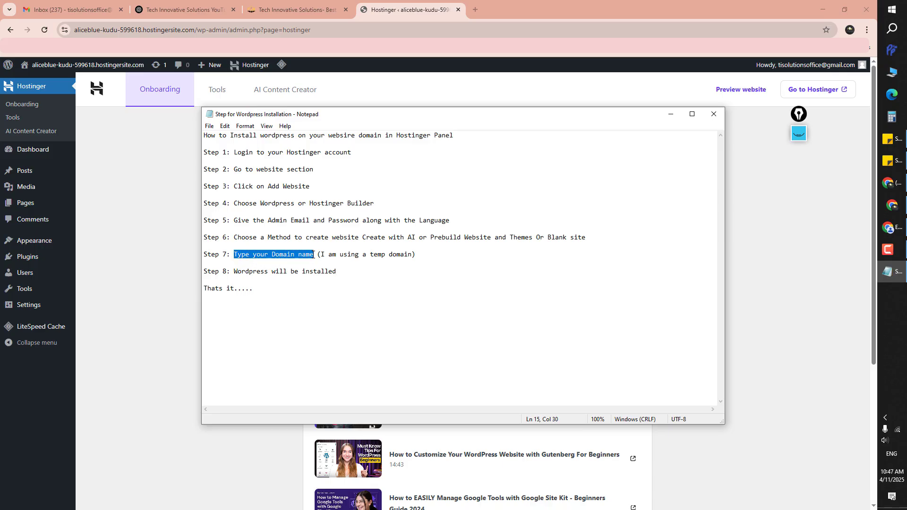
pyautogui.click(313, 255)
pyautogui.moveTo(234, 256); pyautogui.dragTo(310, 259)
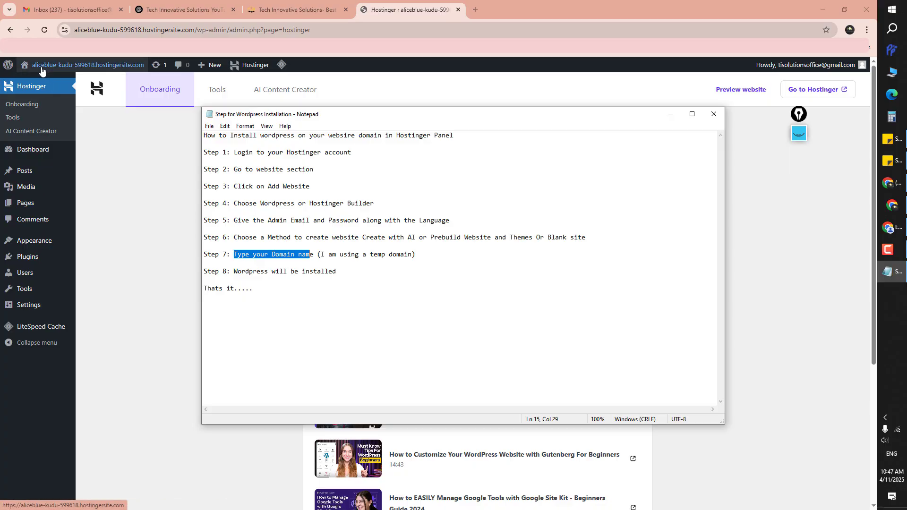
pyautogui.moveTo(59, 73)
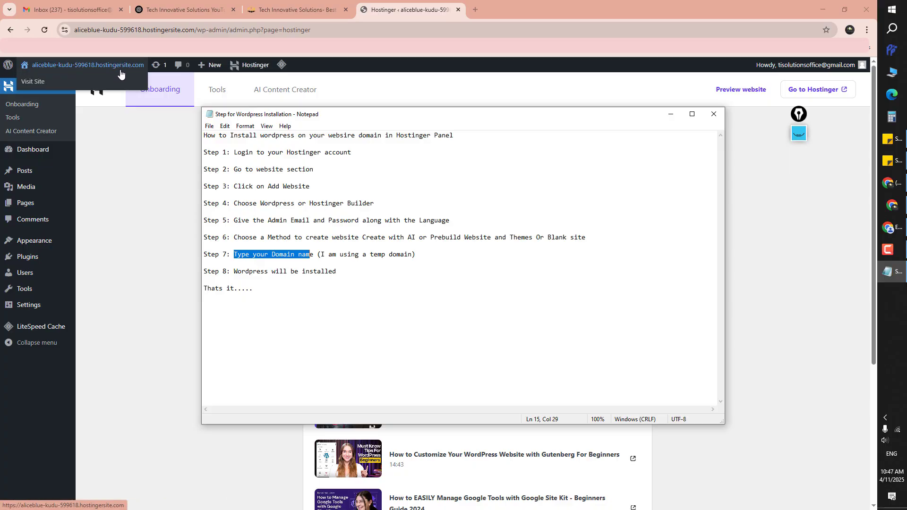
pyautogui.click(325, 262)
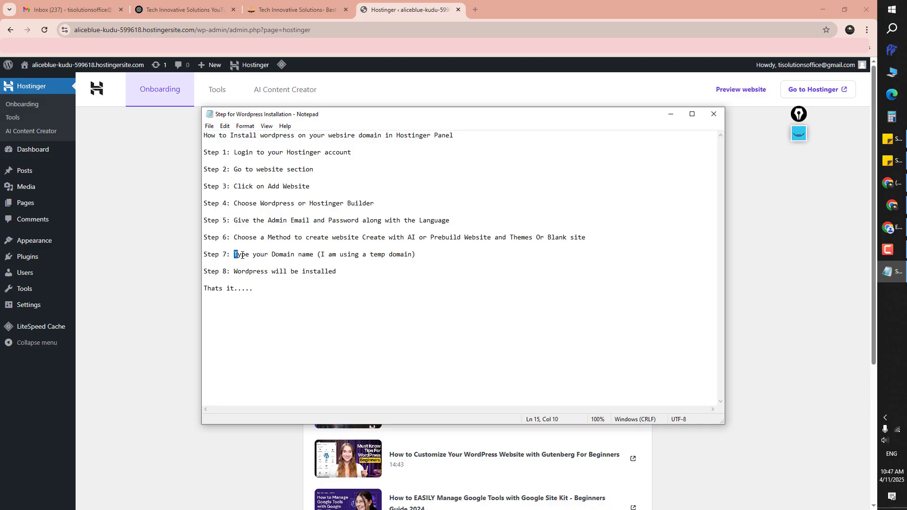
pyautogui.moveTo(242, 256); pyautogui.dragTo(314, 255)
pyautogui.click(315, 255)
pyautogui.moveTo(235, 272); pyautogui.dragTo(365, 271)
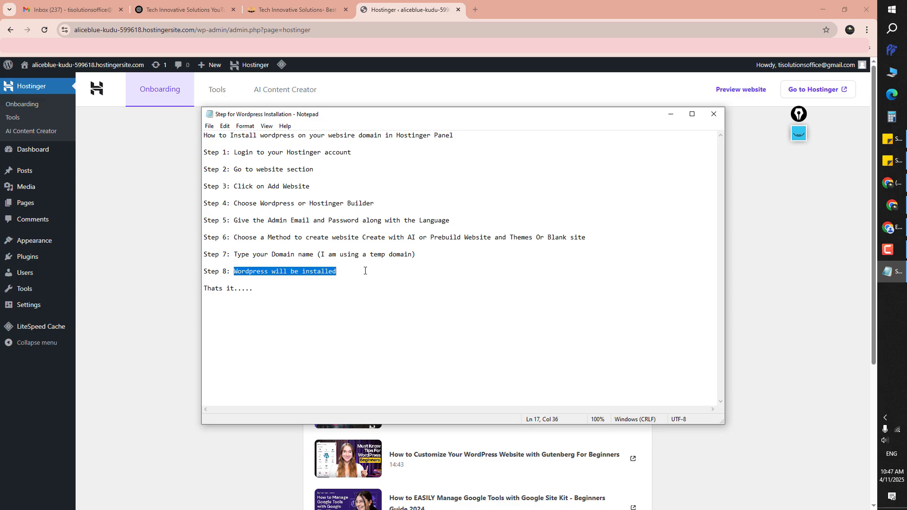
pyautogui.click(366, 271)
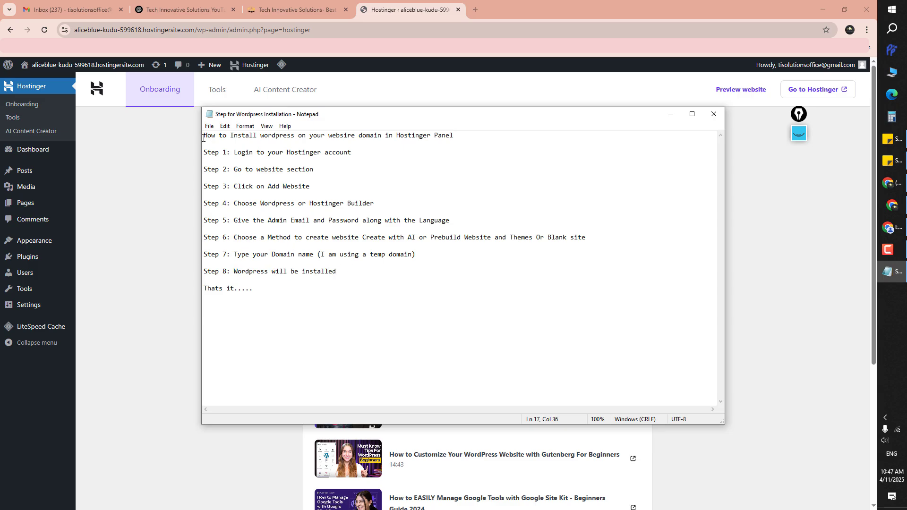
# Finish reviewing the notes, return to the WordPress dashboard in the browser and open the installed plugins list
pyautogui.moveTo(204, 137); pyautogui.dragTo(276, 304)
pyautogui.click(263, 304)
pyautogui.click(186, 292)
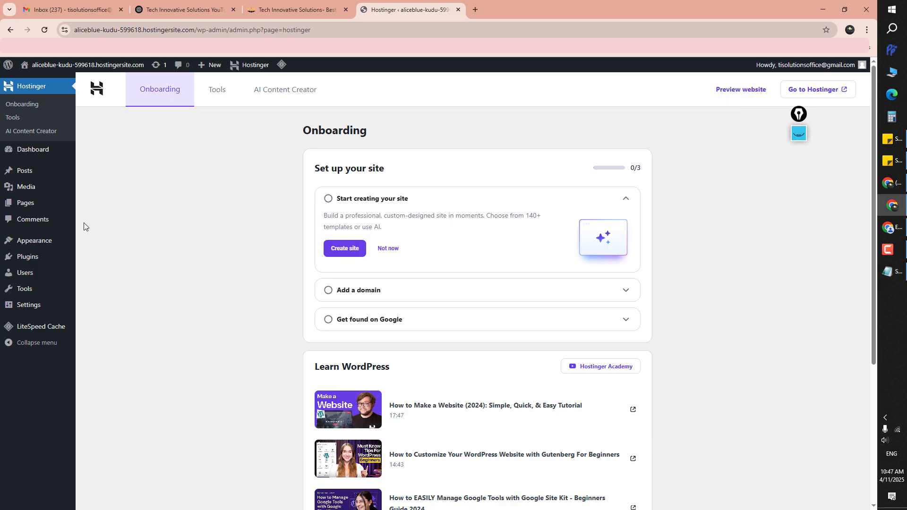
pyautogui.click(35, 260)
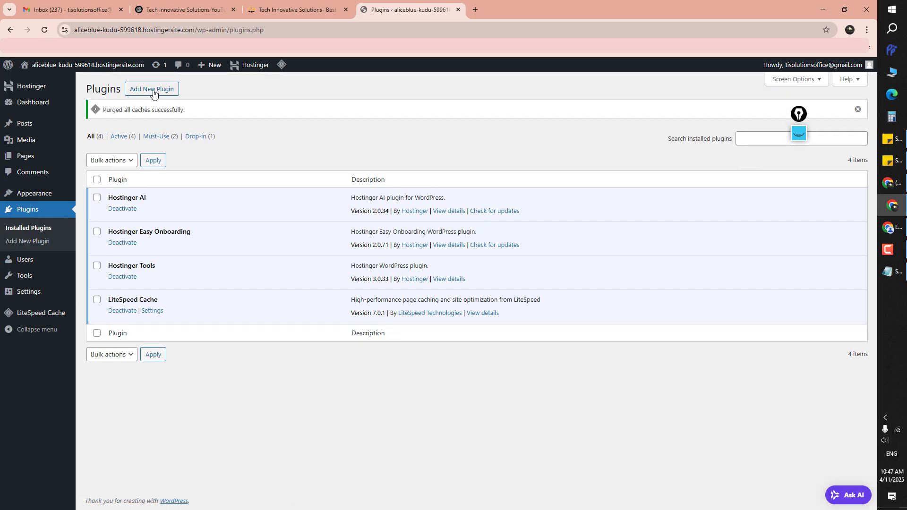
# View the plugins available to add and open the installed themes list
pyautogui.click(152, 89)
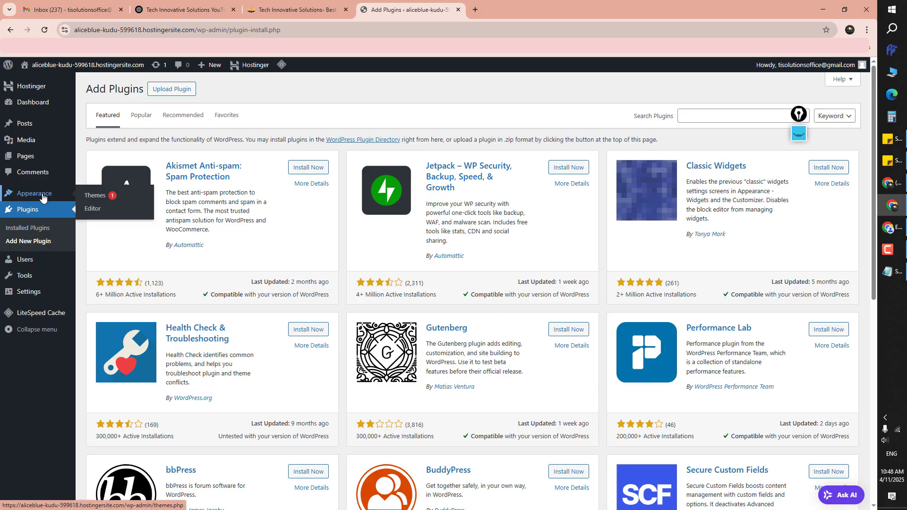
pyautogui.click(88, 198)
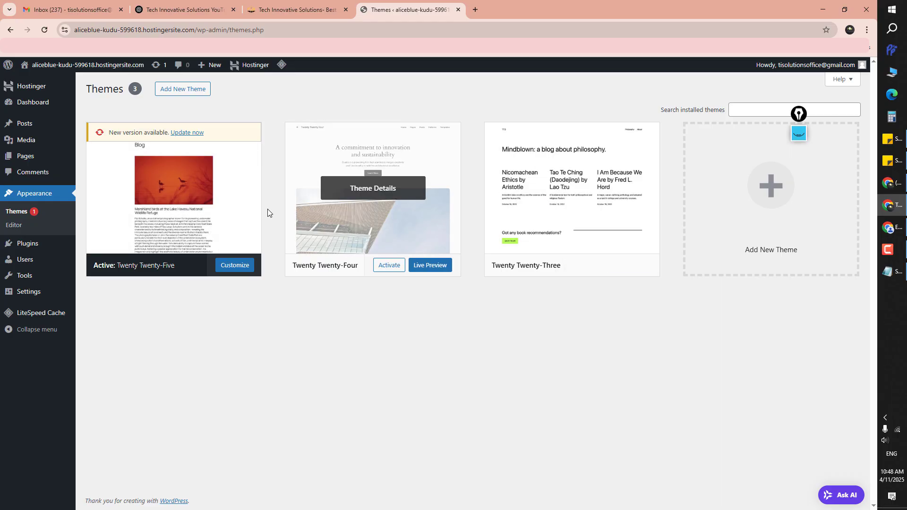
# Delete the inactive Twenty Twenty-Three and Twenty Twenty-Four themes, keeping the active Twenty Twenty-Five theme
pyautogui.click(597, 191)
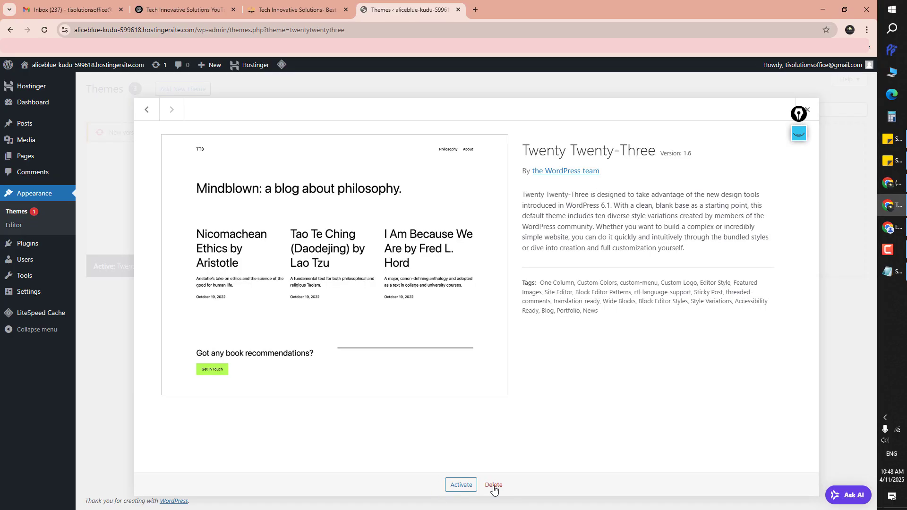
pyautogui.click(493, 486)
pyautogui.click(481, 109)
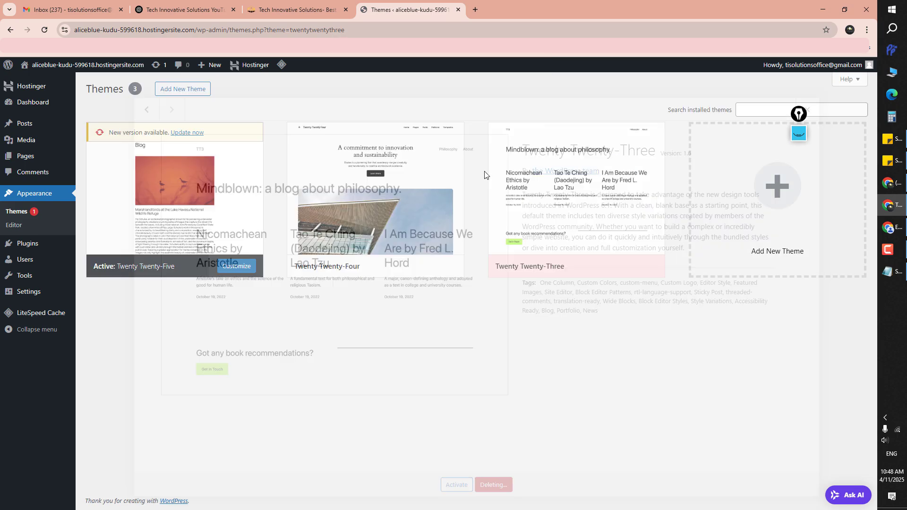
pyautogui.click(369, 216)
pyautogui.click(493, 485)
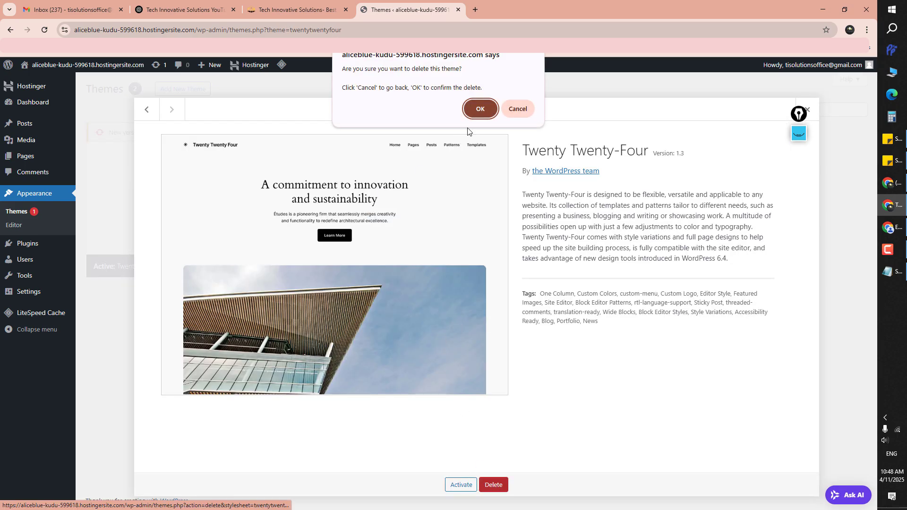
pyautogui.click(478, 109)
pyautogui.click(181, 243)
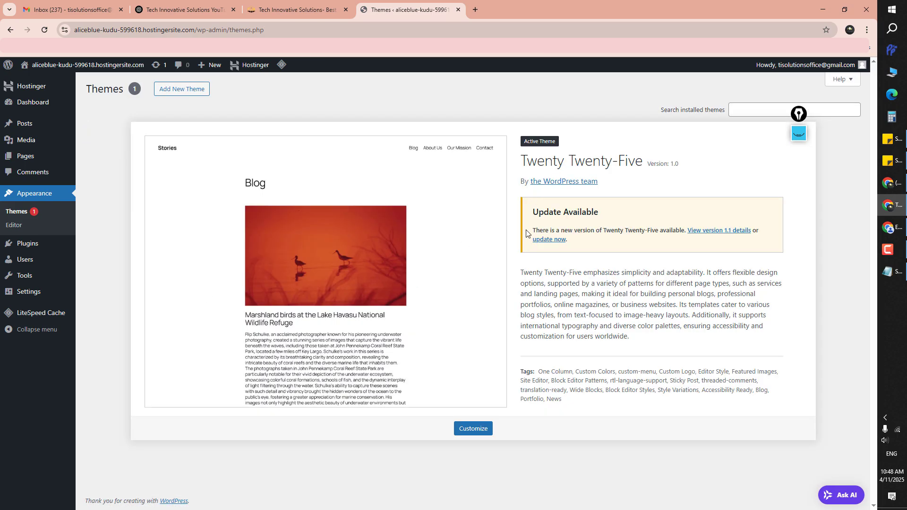
# Open the page for adding new themes and search it for "gener"
pyautogui.click(192, 93)
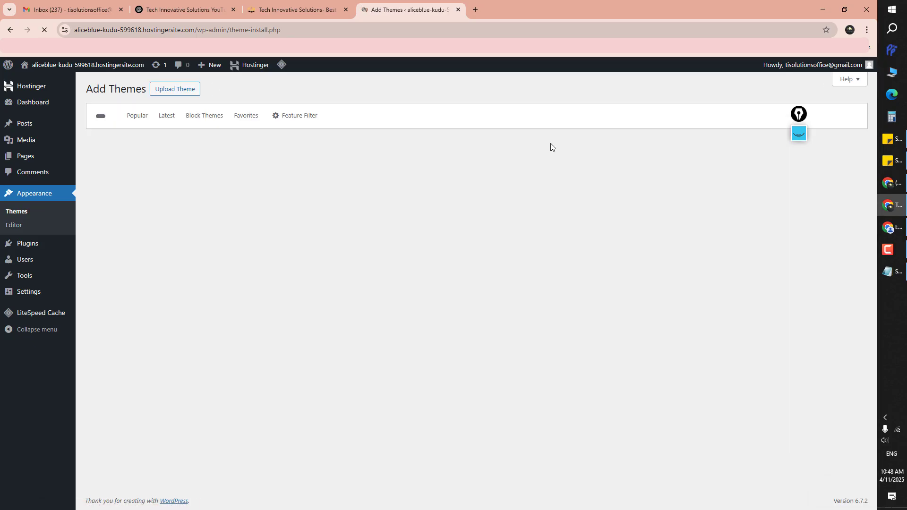
pyautogui.click(735, 114)
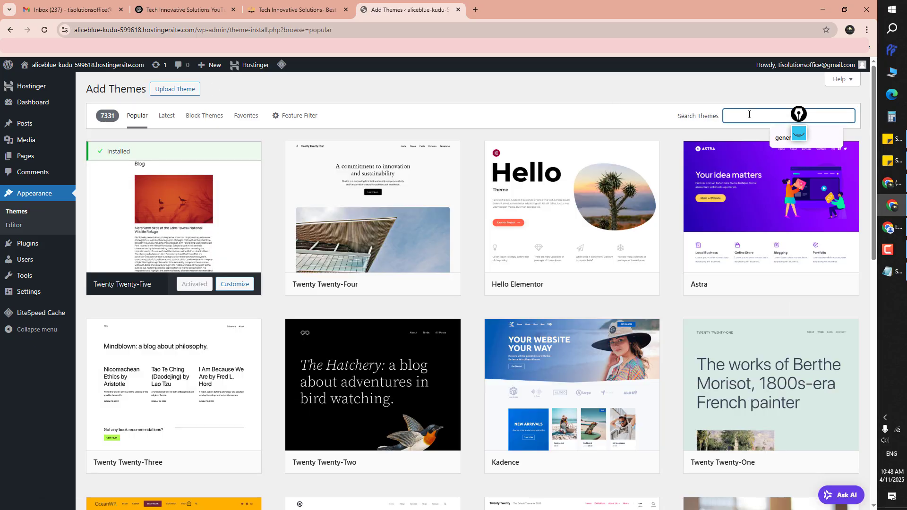
pyautogui.write('gener')
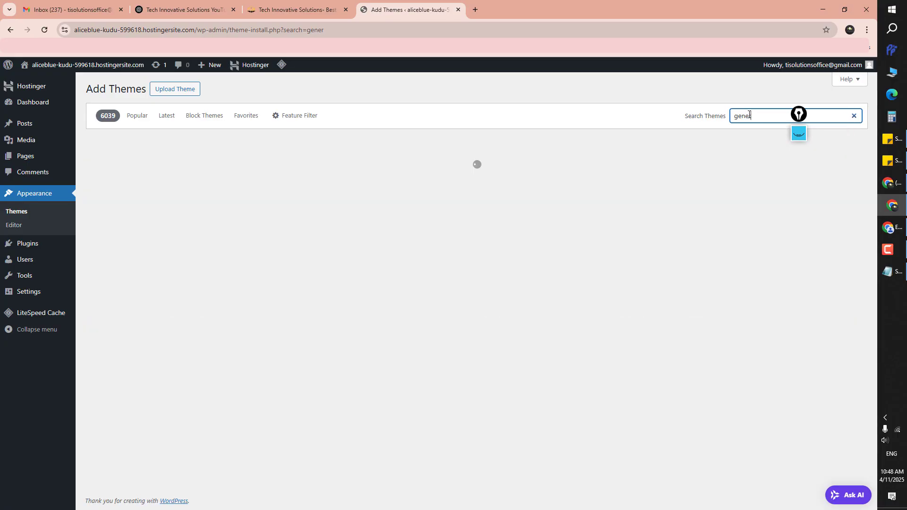
# Replace the theme search term with "oceanw" to find the OceanWP theme
pyautogui.press('BackSpace')
pyautogui.press('BackSpace')
pyautogui.press('BackSpace')
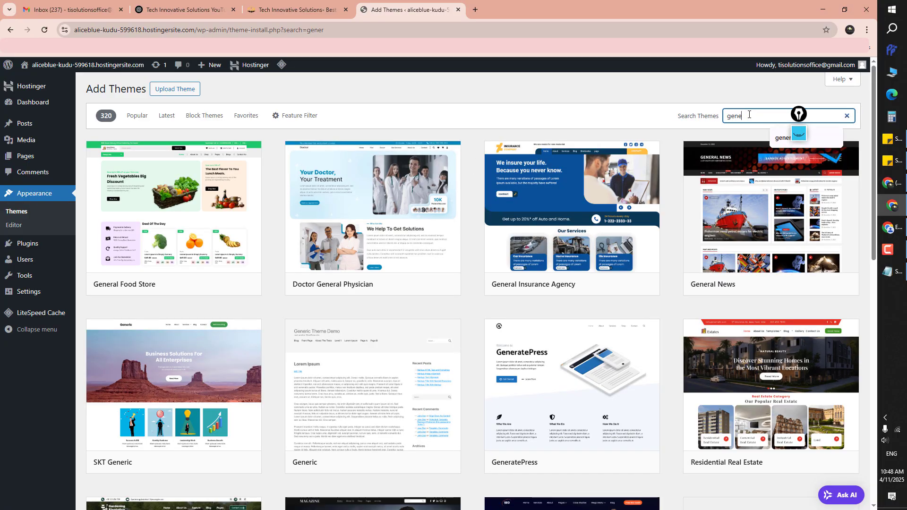
pyautogui.press('BackSpace')
pyautogui.press('BackSpace')
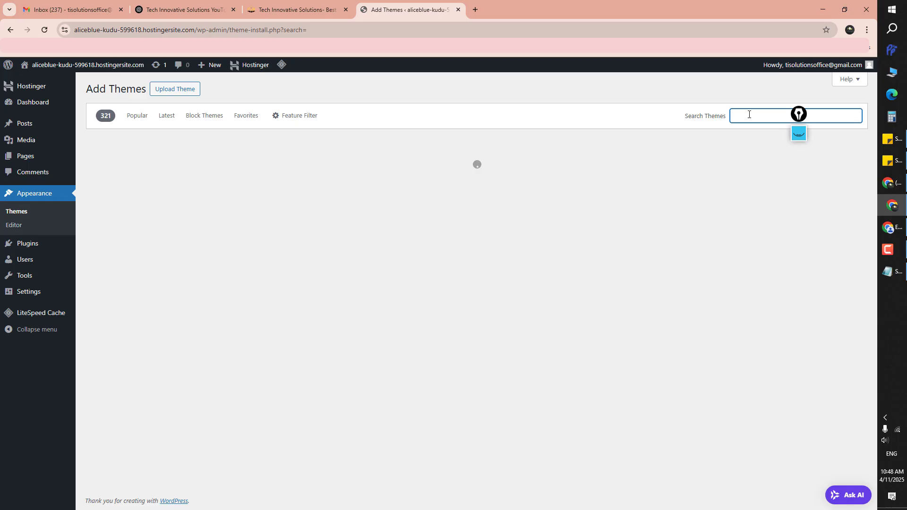
pyautogui.write('oceanw')
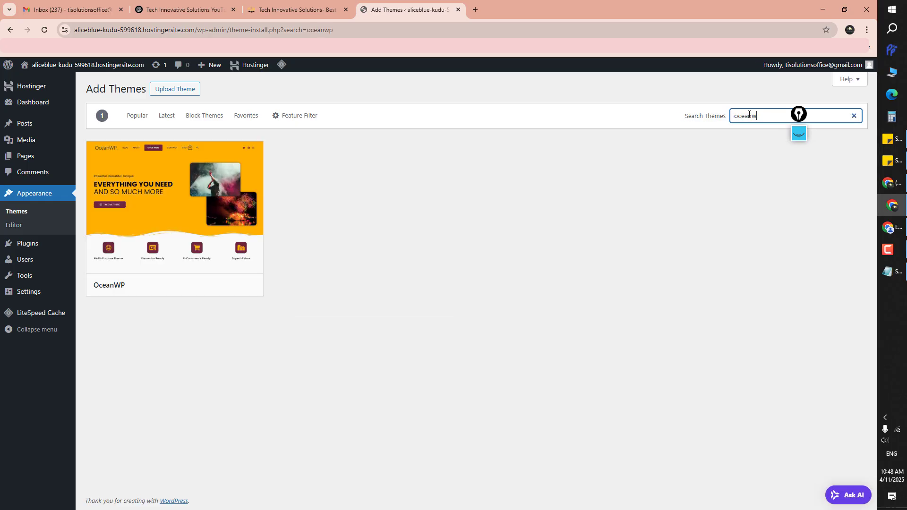
# Search the theme library for "astra" and clear the search term
pyautogui.press('BackSpace')
pyautogui.press('BackSpace')
pyautogui.press('BackSpace')
pyautogui.press('BackSpace')
pyautogui.press('BackSpace')
pyautogui.press('BackSpace')
pyautogui.write('astra')
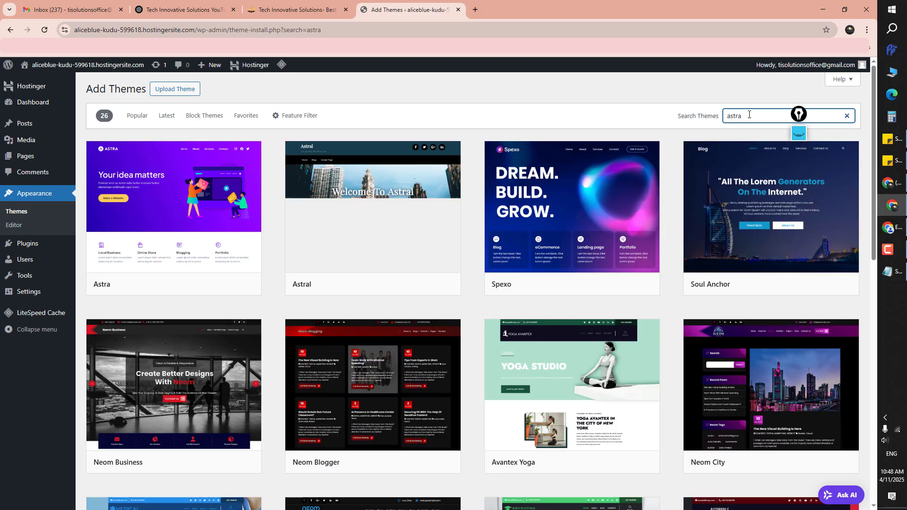
pyautogui.click(847, 116)
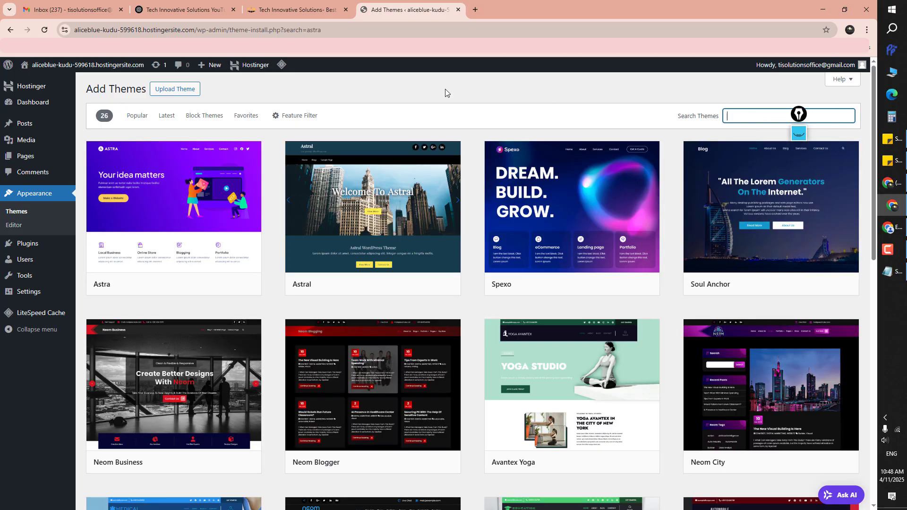
# Open the Hostinger onboarding page and review its site setup tasks and Learn WordPress tutorials
pyautogui.click(31, 88)
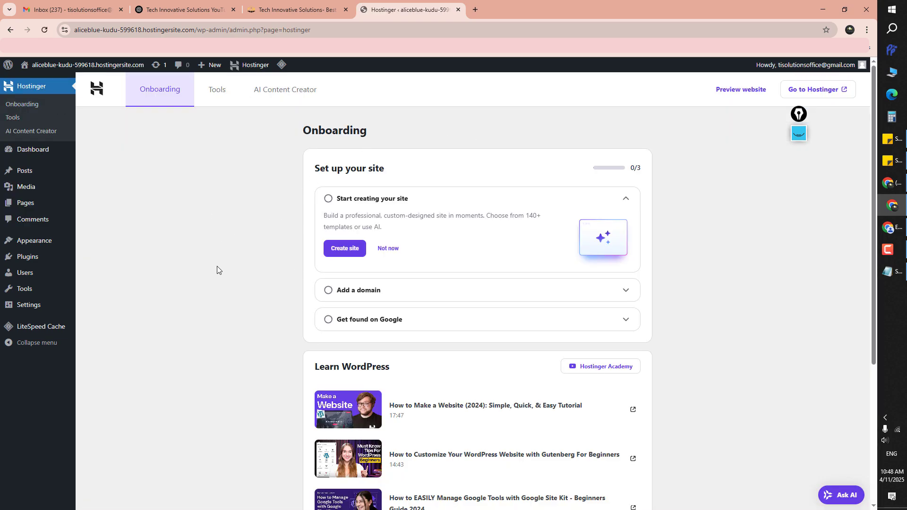
pyautogui.scroll(-4, 217, 266)
pyautogui.scroll(4, 217, 266)
pyautogui.scroll(-2, 222, 241)
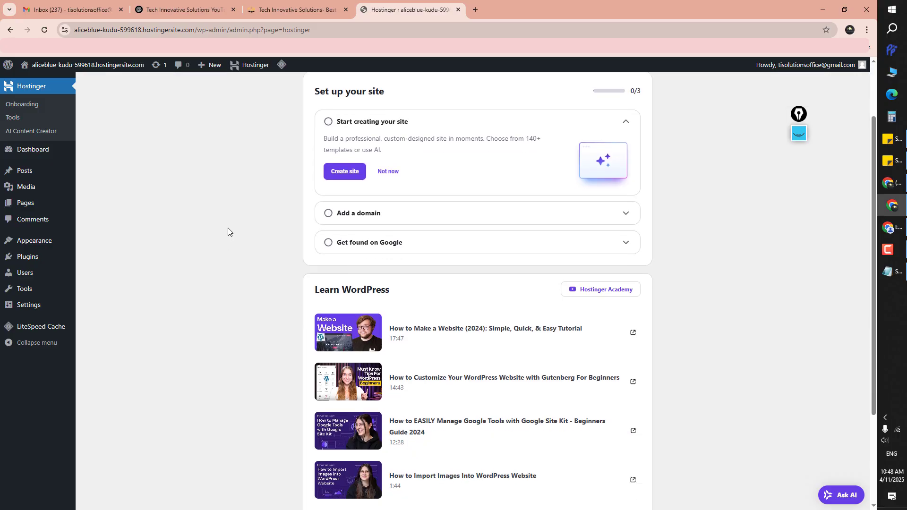
pyautogui.scroll(1, 228, 229)
pyautogui.scroll(1, 228, 232)
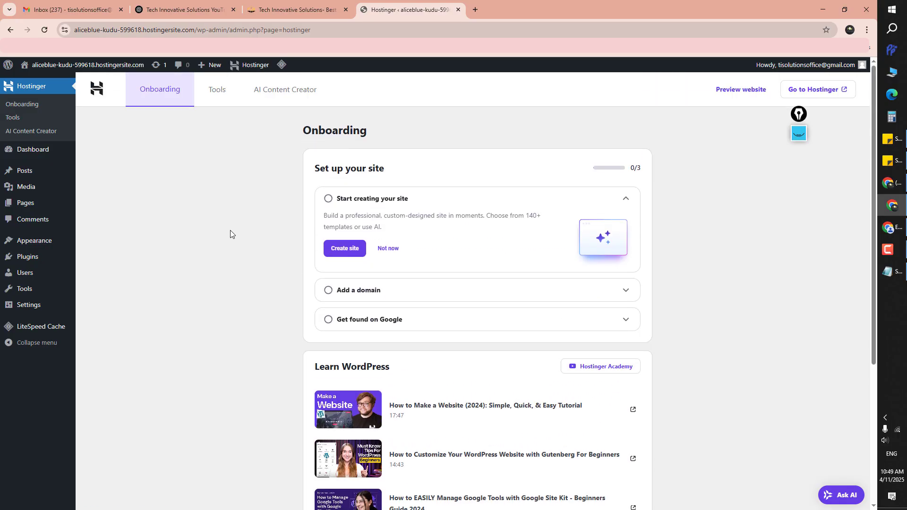